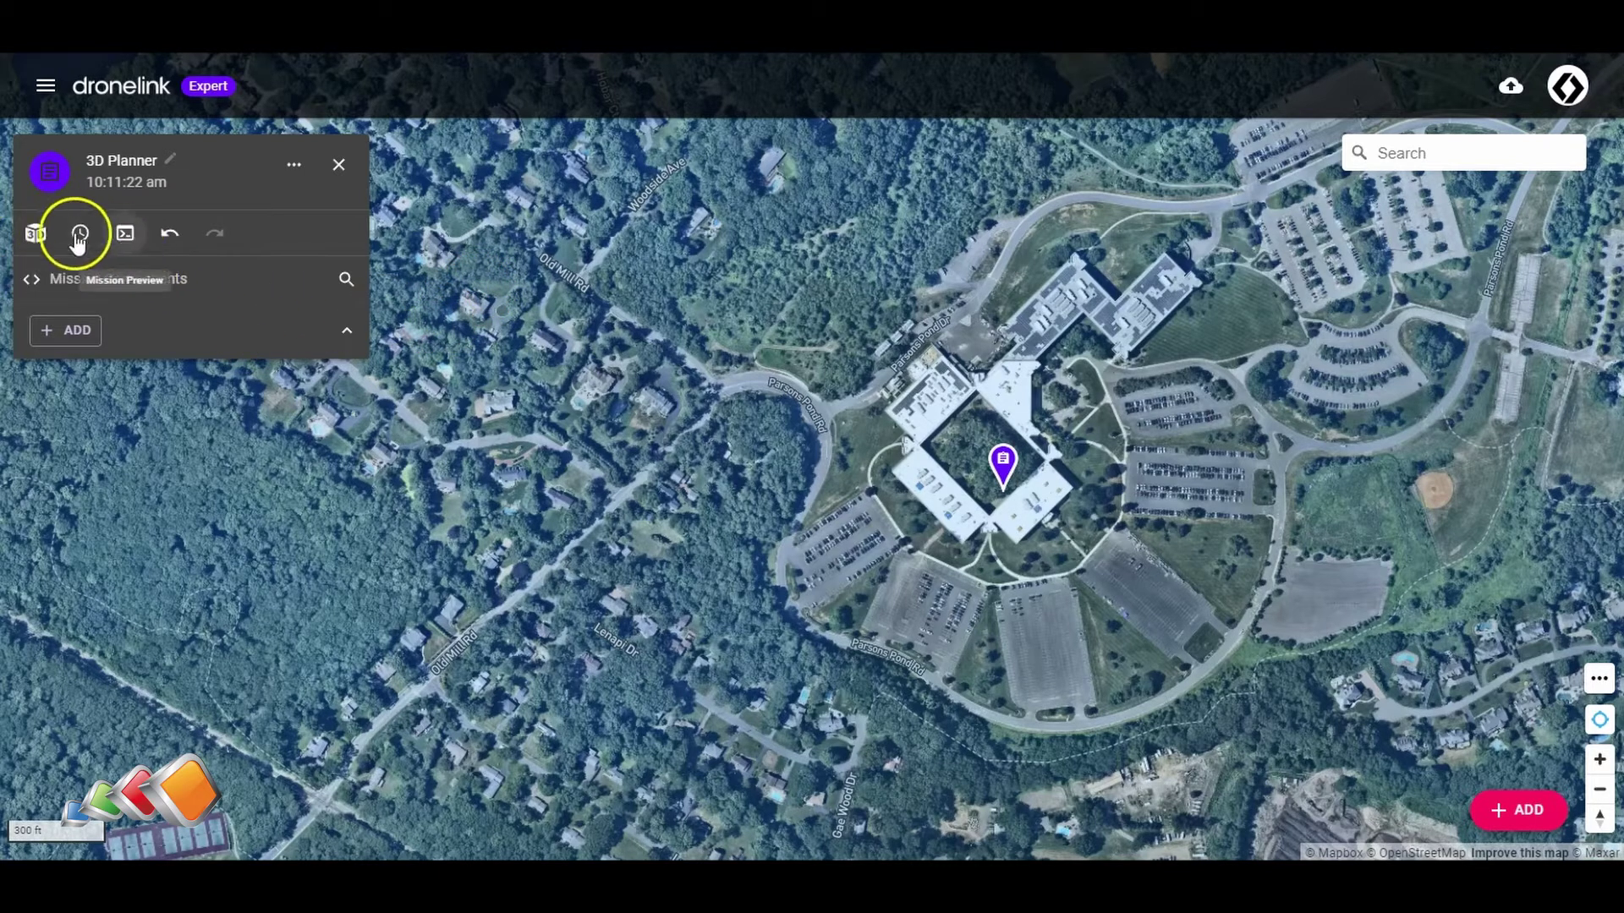
Step: Move the mission marker to the centre of the courtyard enclosed by the large building complex
drag(946, 649, 837, 599)
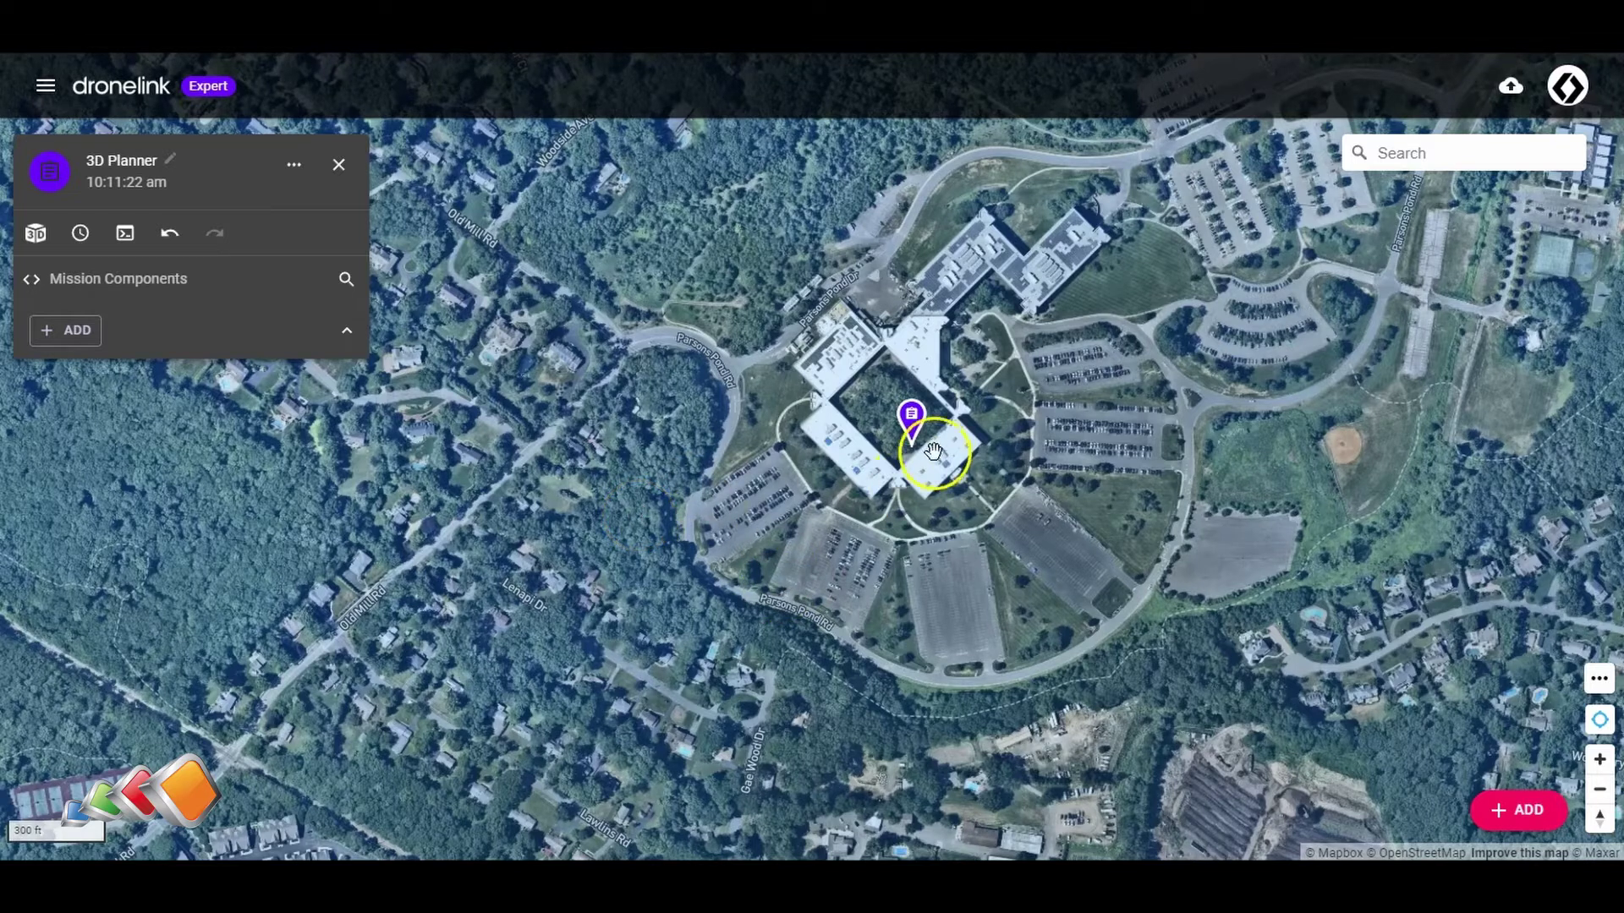
drag(906, 423, 896, 404)
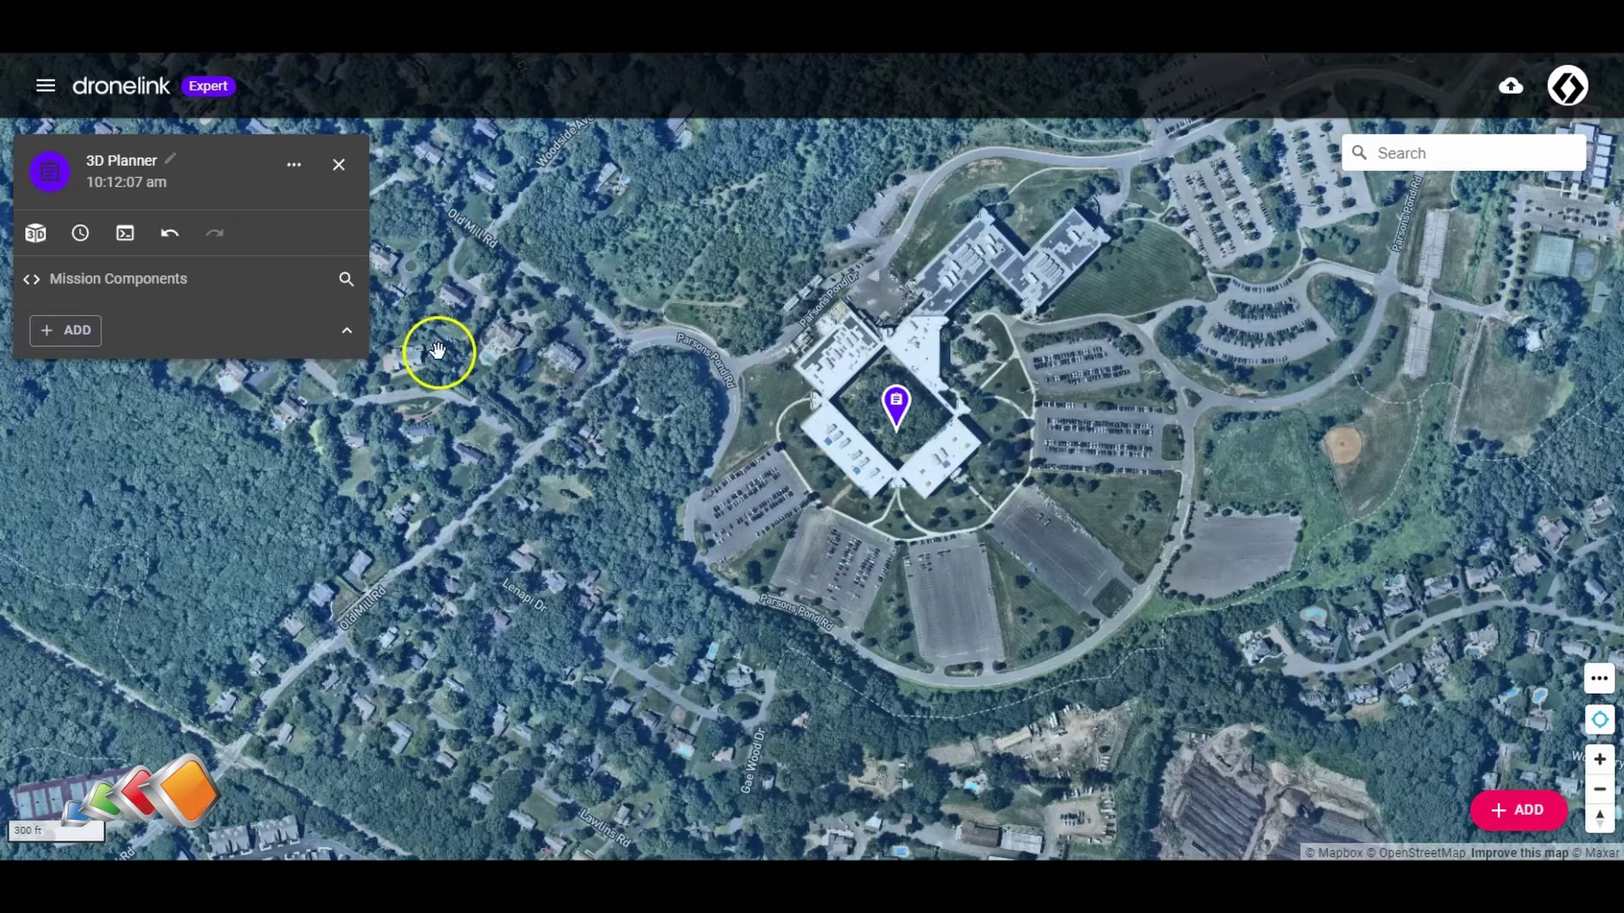
drag(702, 481, 620, 516)
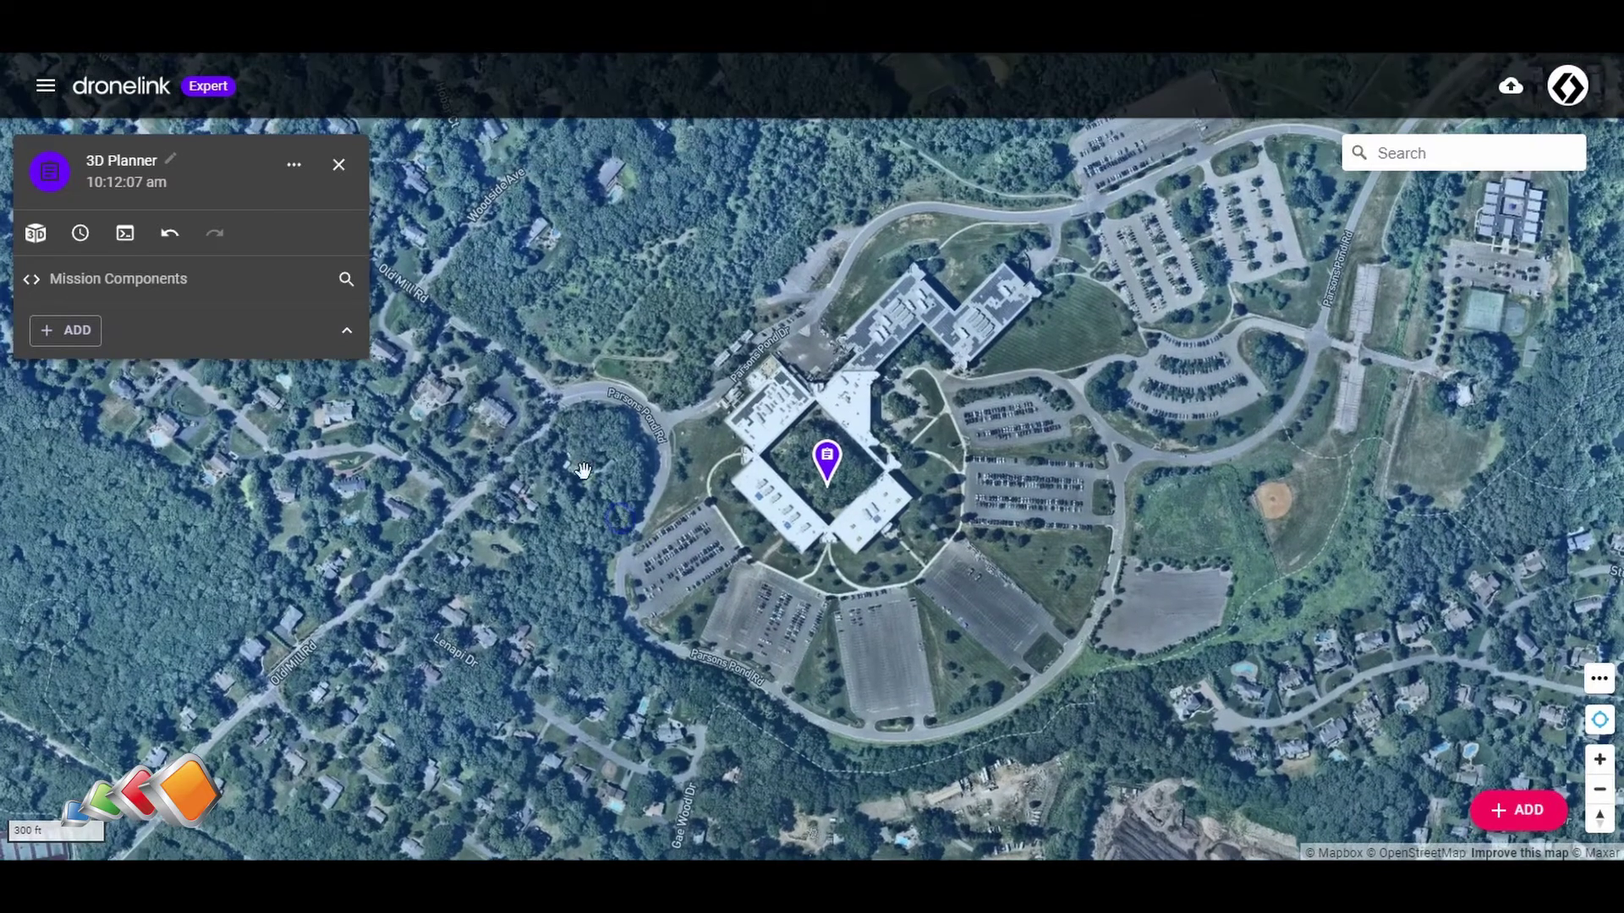
Step: Show the 3D preview with the virtual drone at the courtyard, hide it once and show it again
click(34, 233)
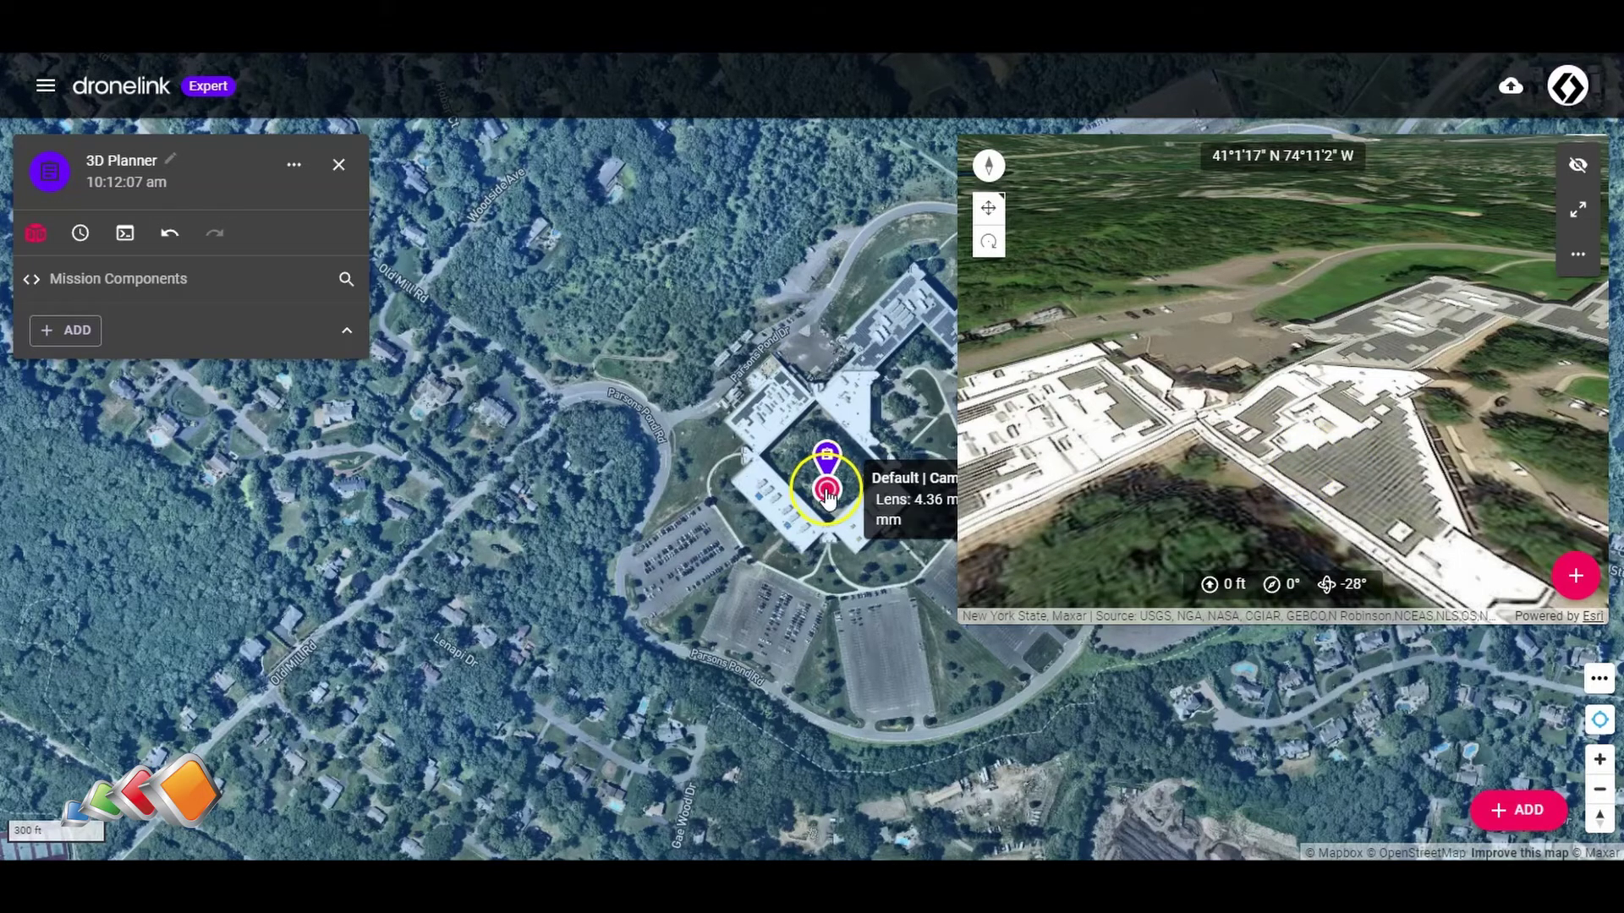
scroll(825, 499, up, 5)
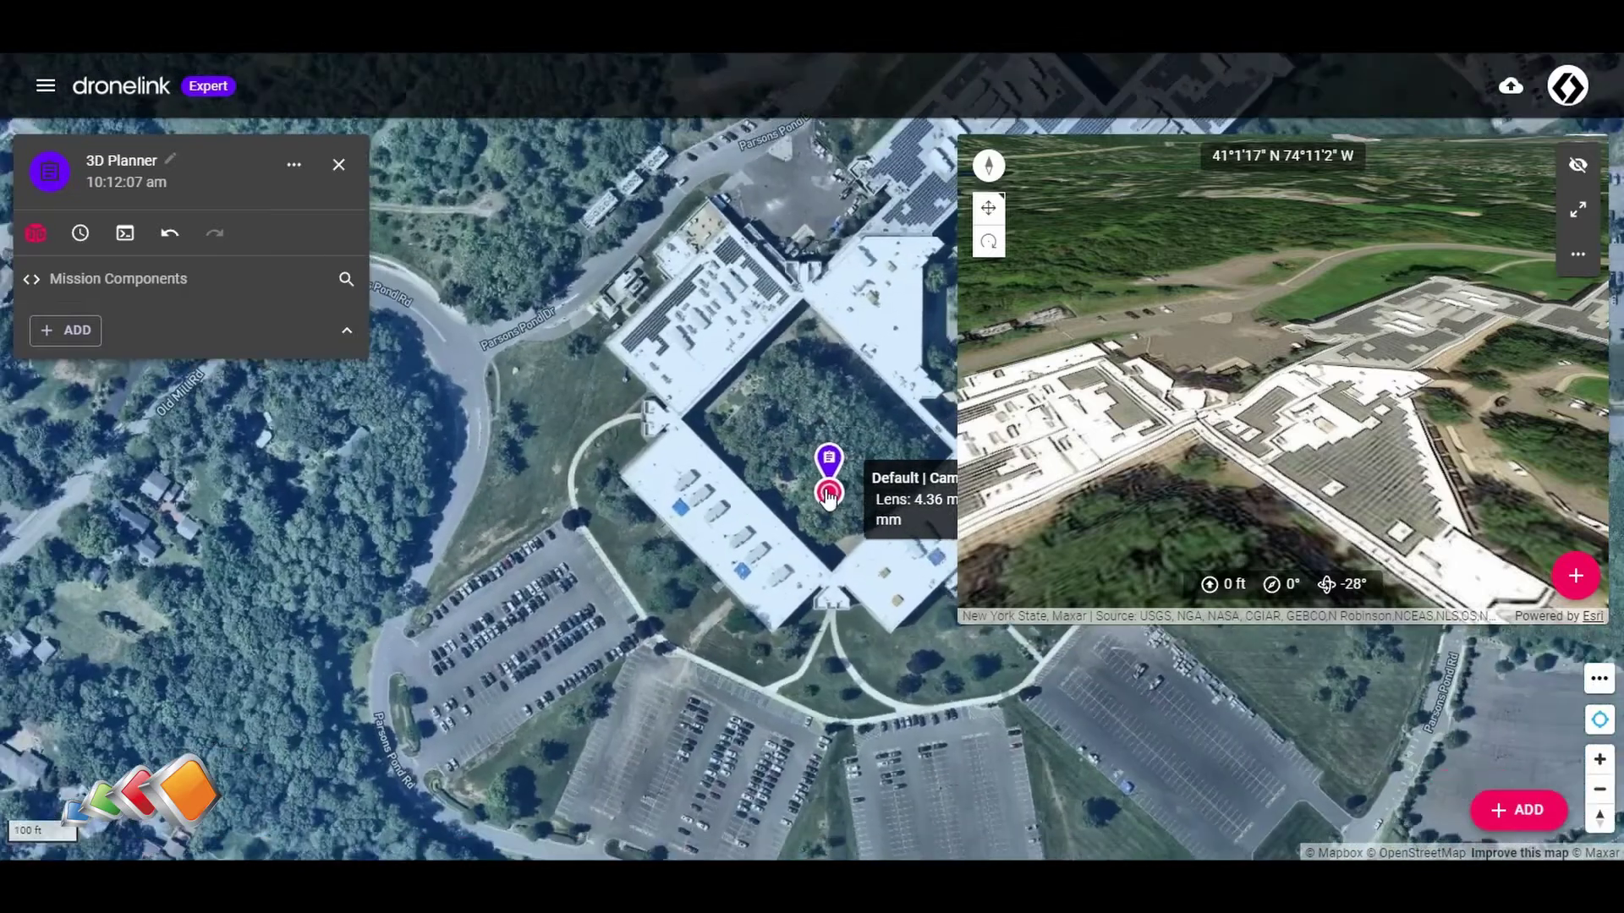
click(857, 501)
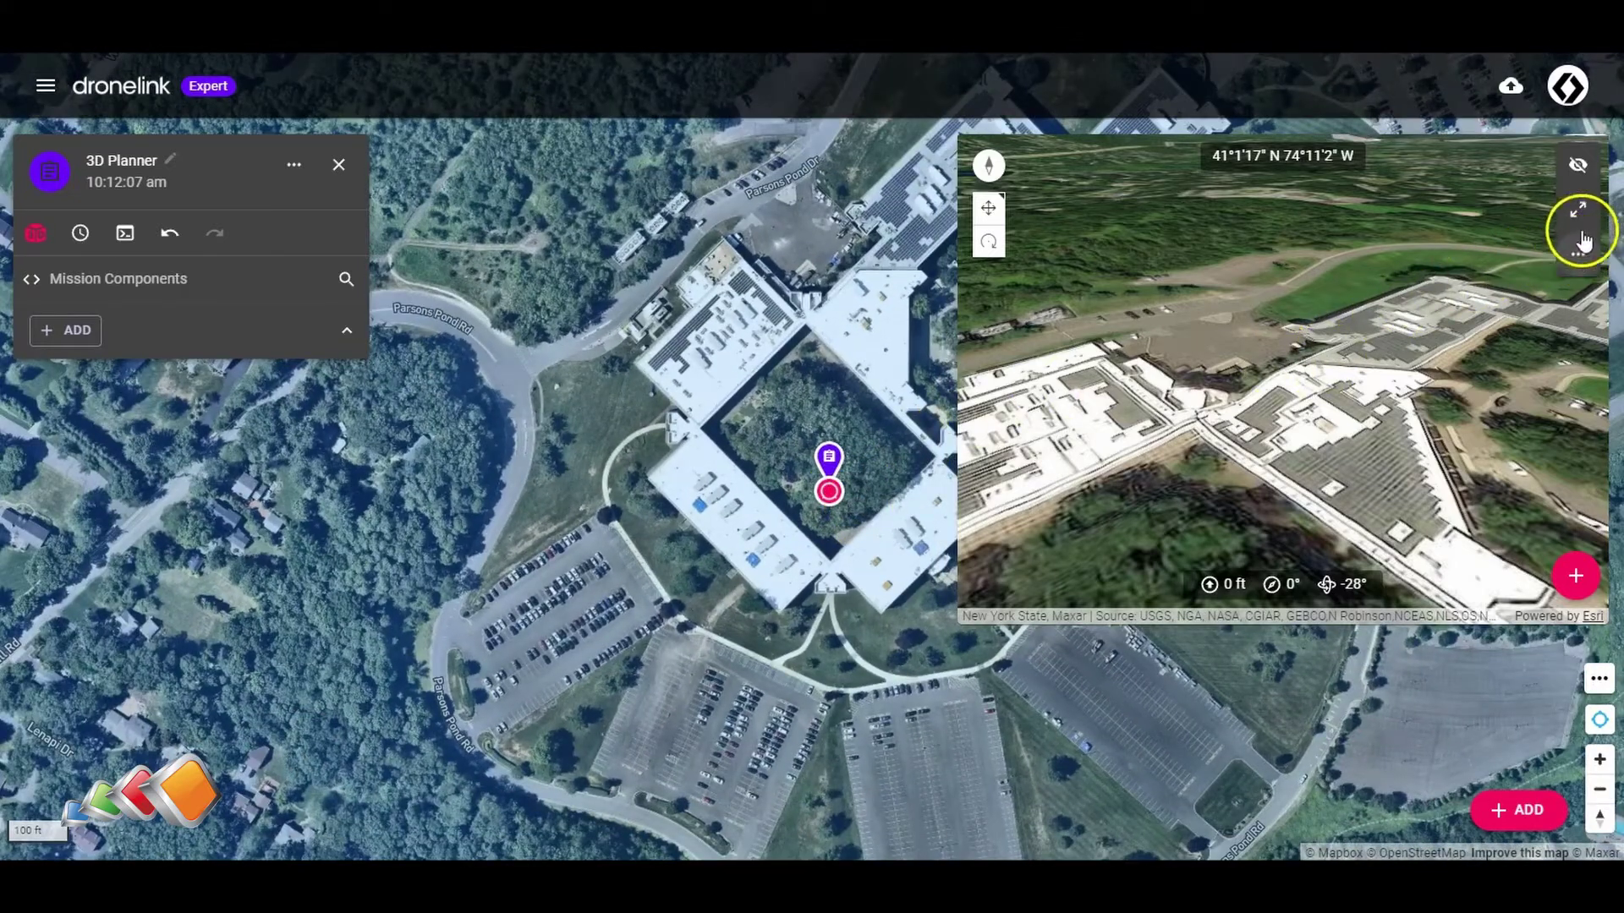
click(1576, 168)
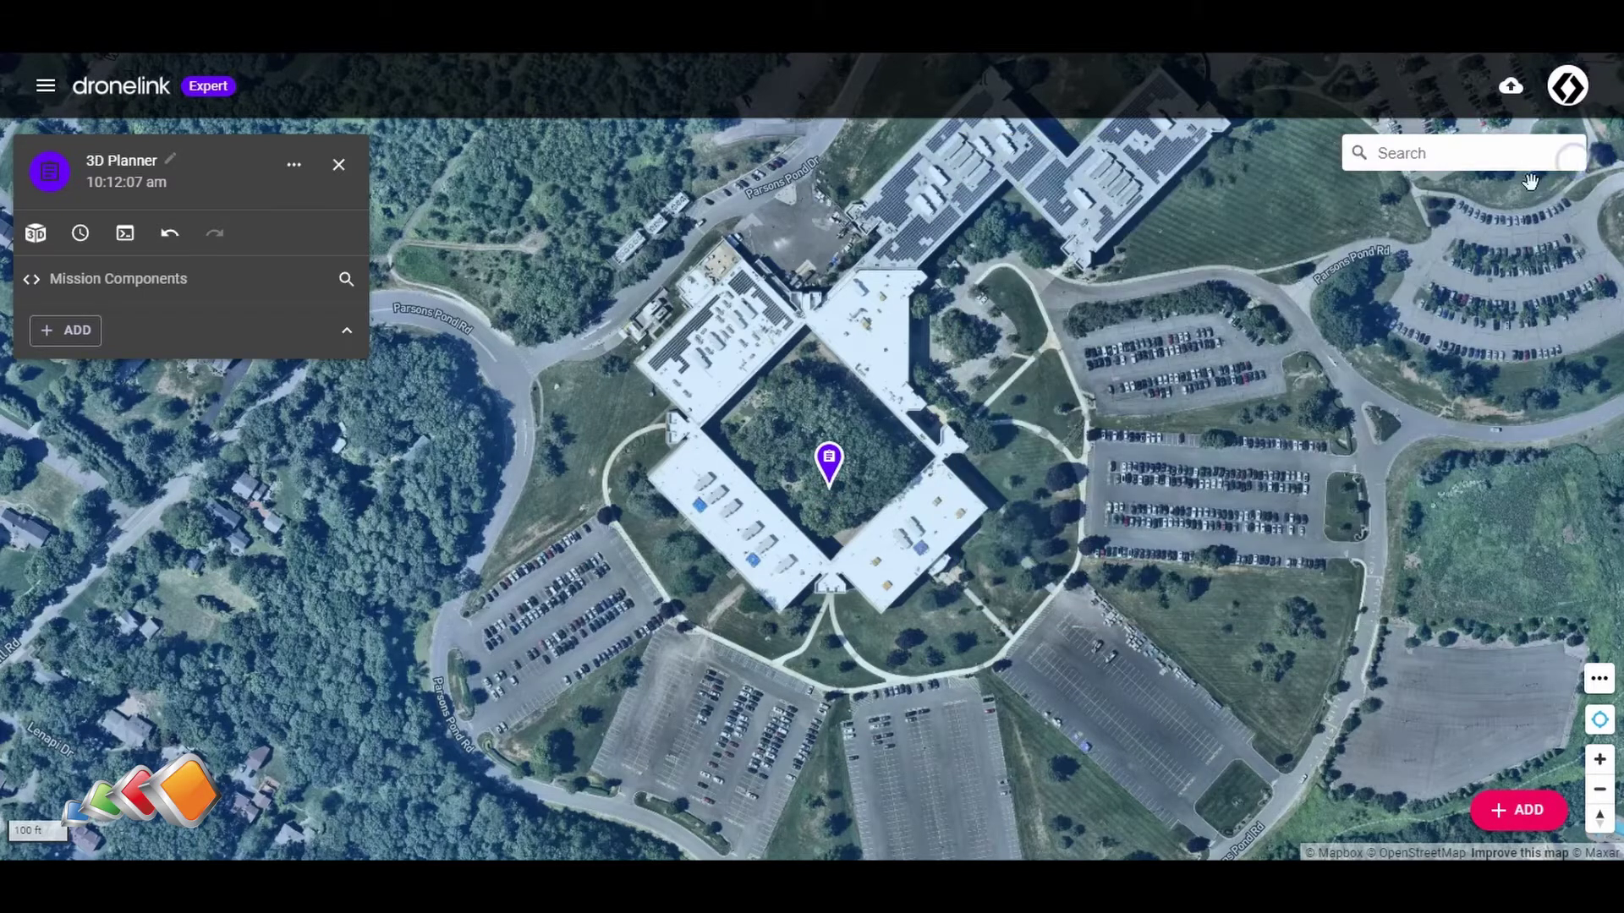
click(51, 236)
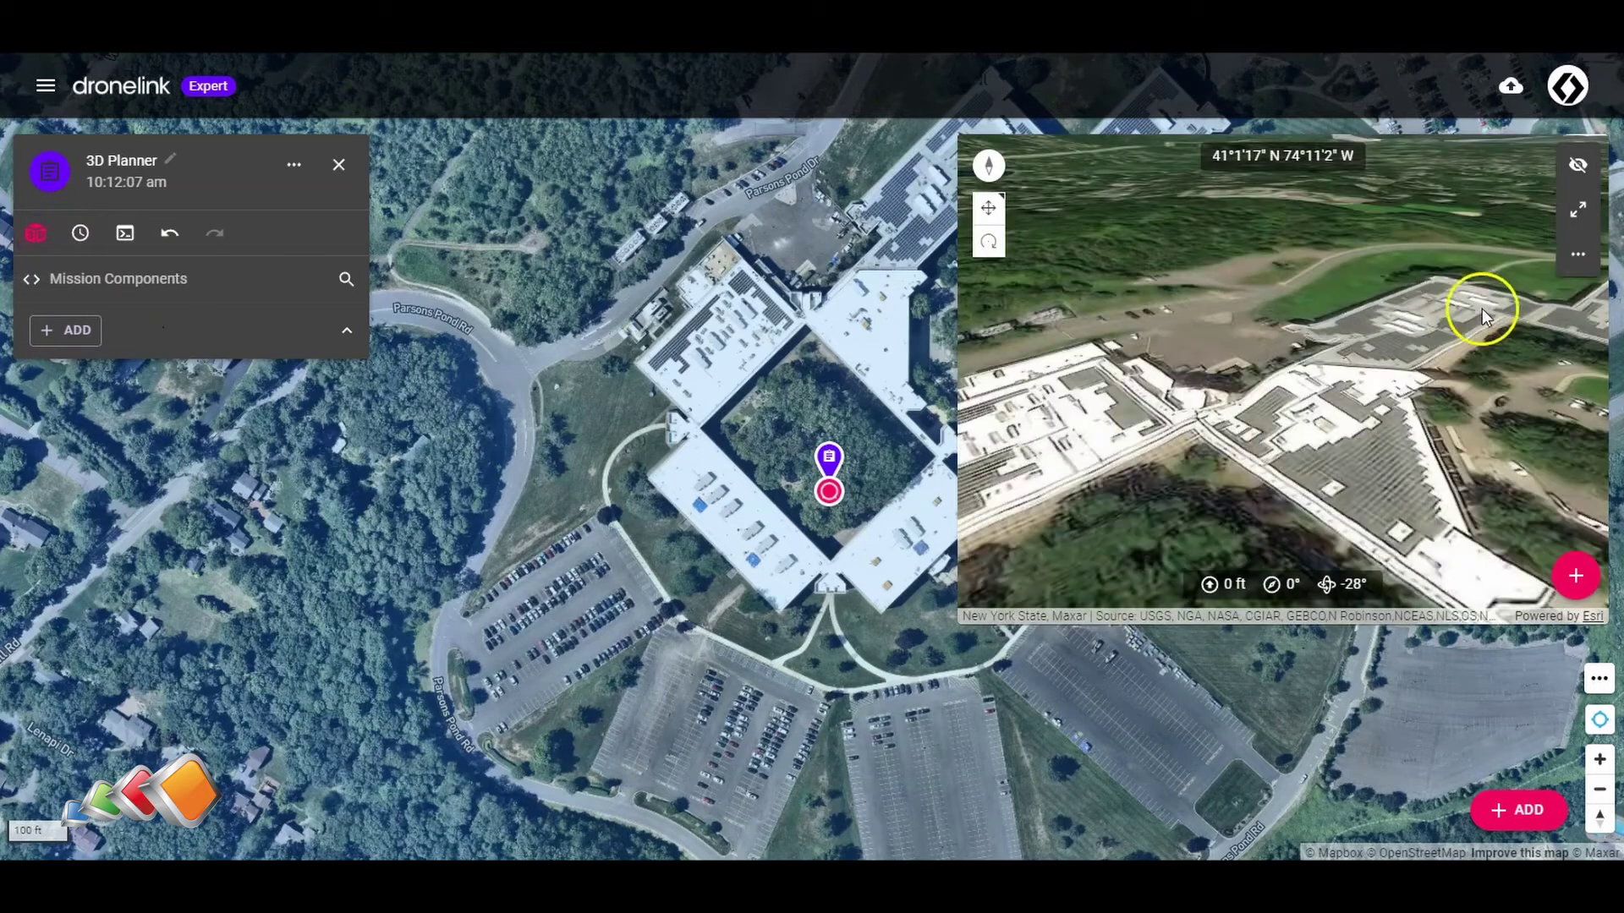
Step: Set the virtual drone's camera to Mavic 2 - Pro (Full FOV)
click(1578, 255)
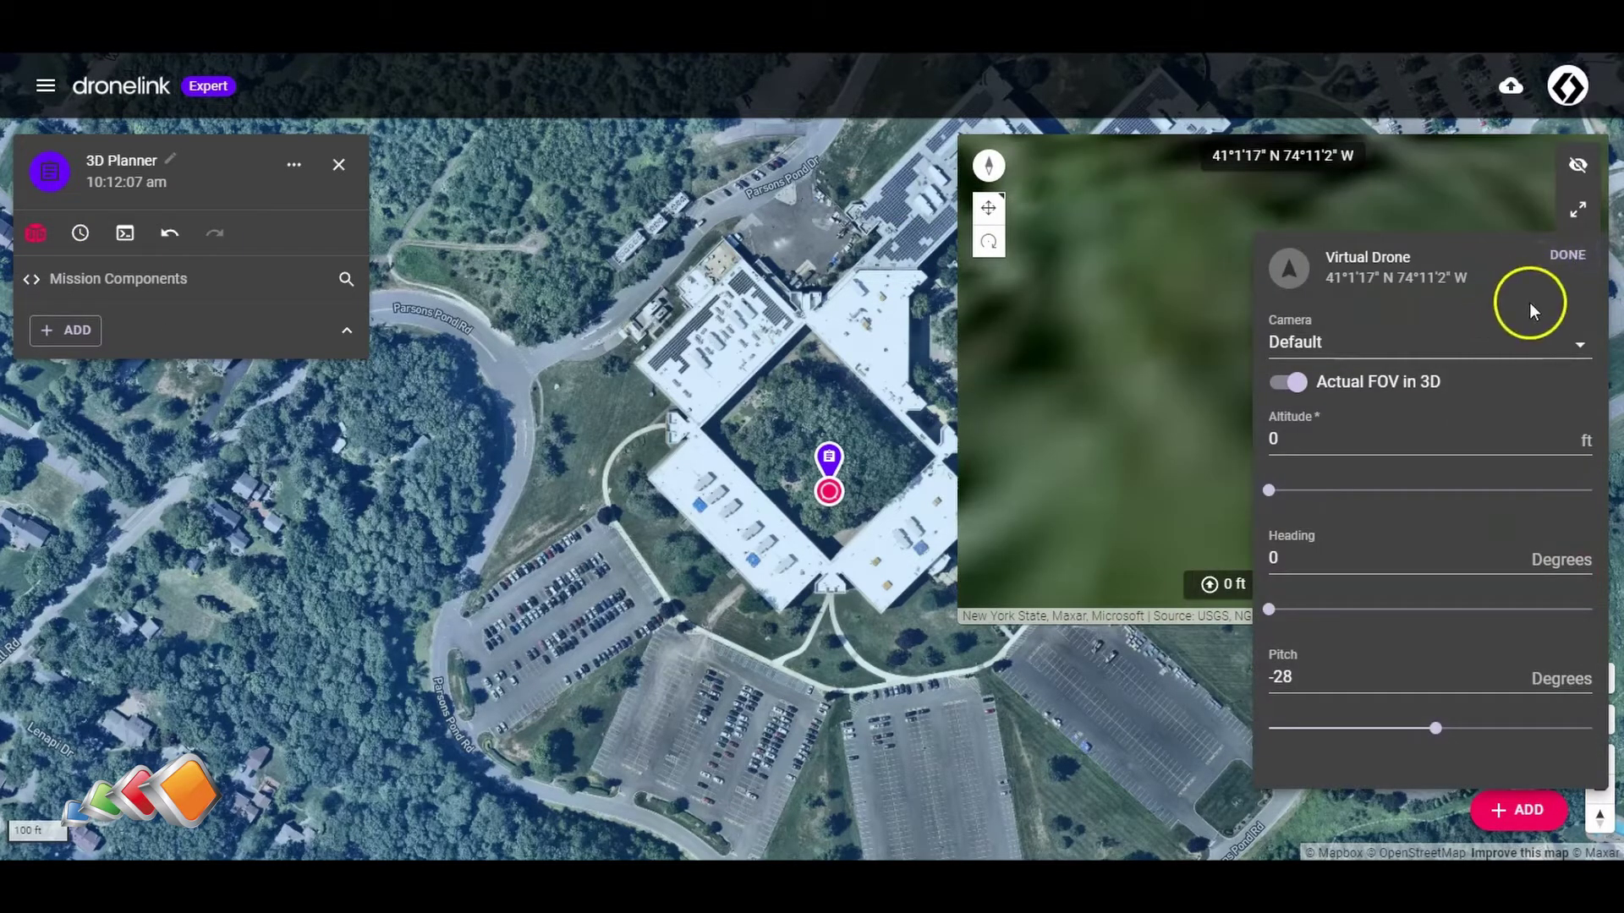
click(1419, 350)
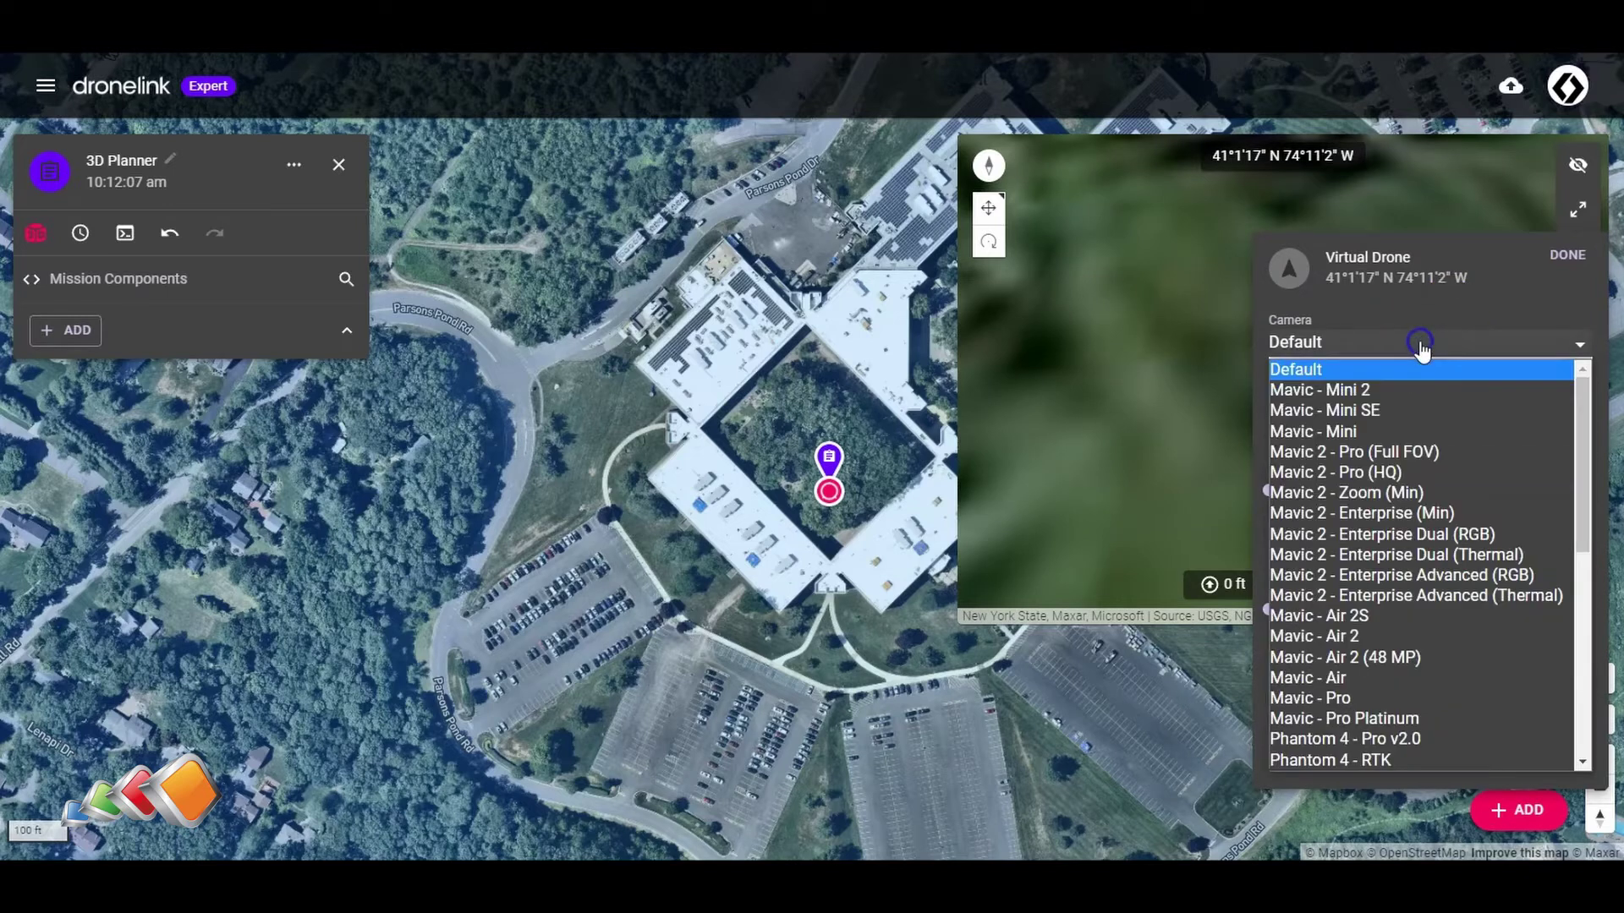
click(1396, 455)
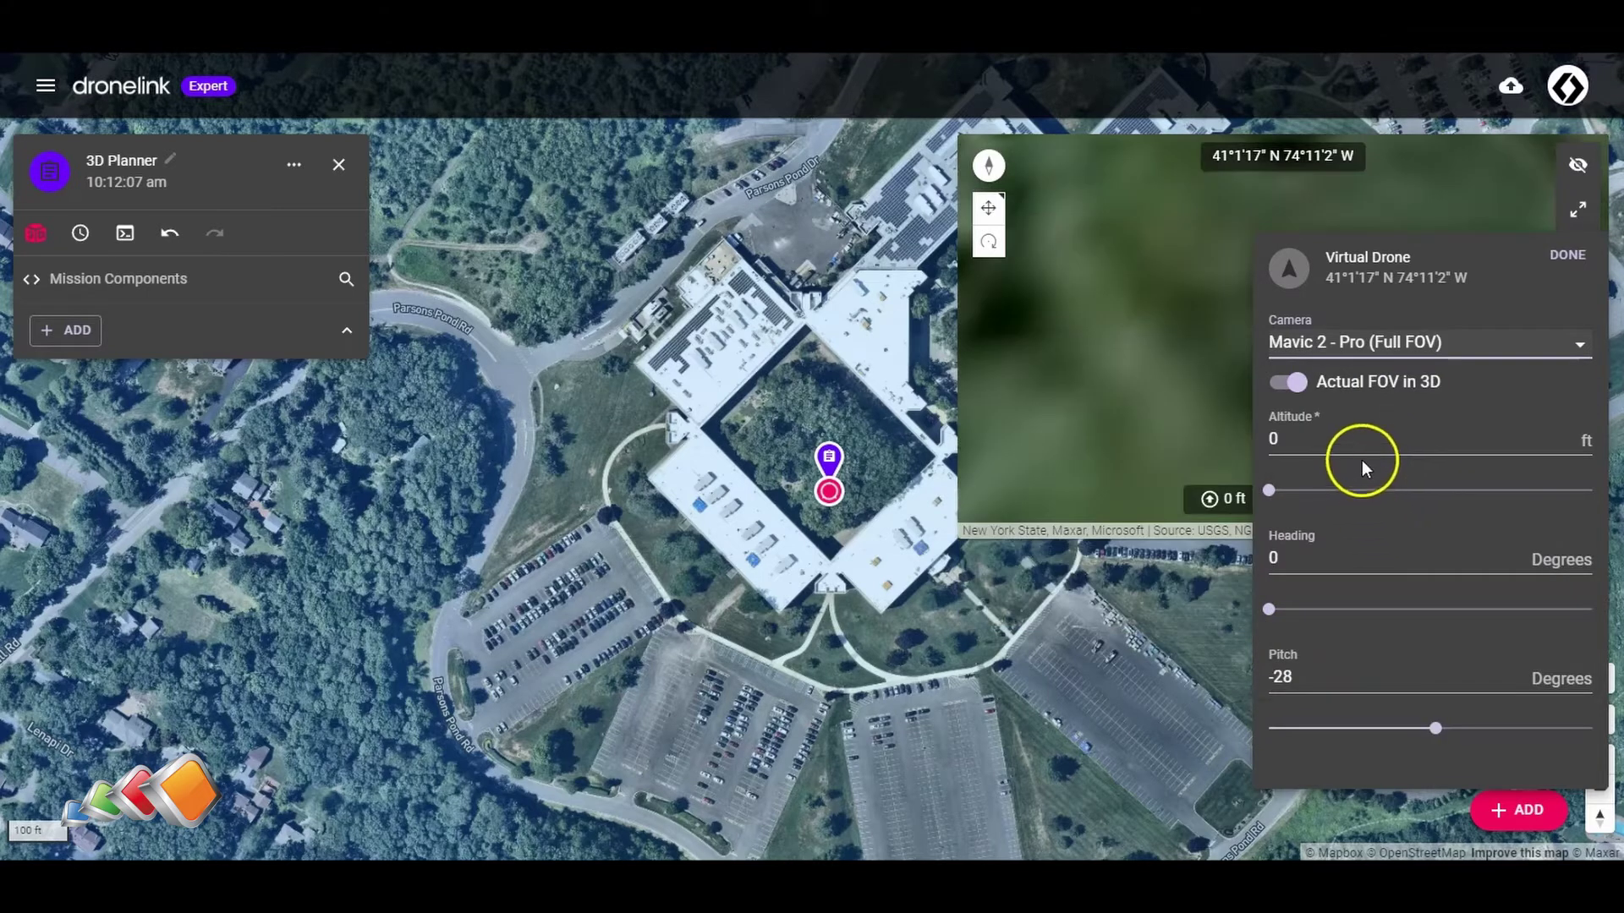
click(1568, 254)
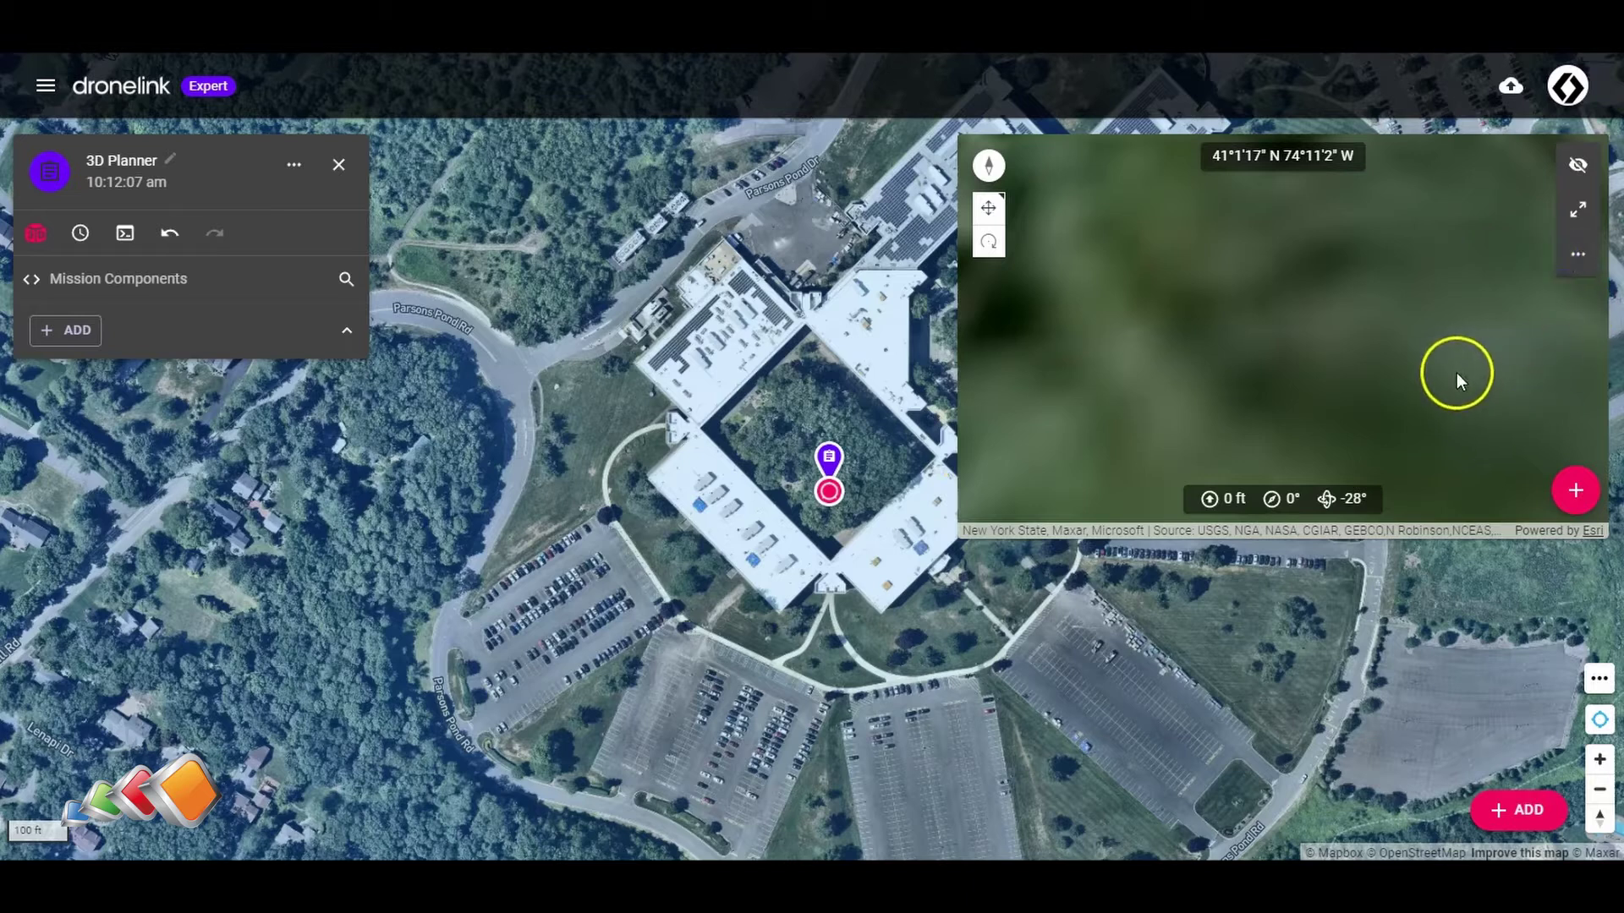
Step: Set the virtual drone's altitude to 390 ft
click(1223, 501)
click(1186, 501)
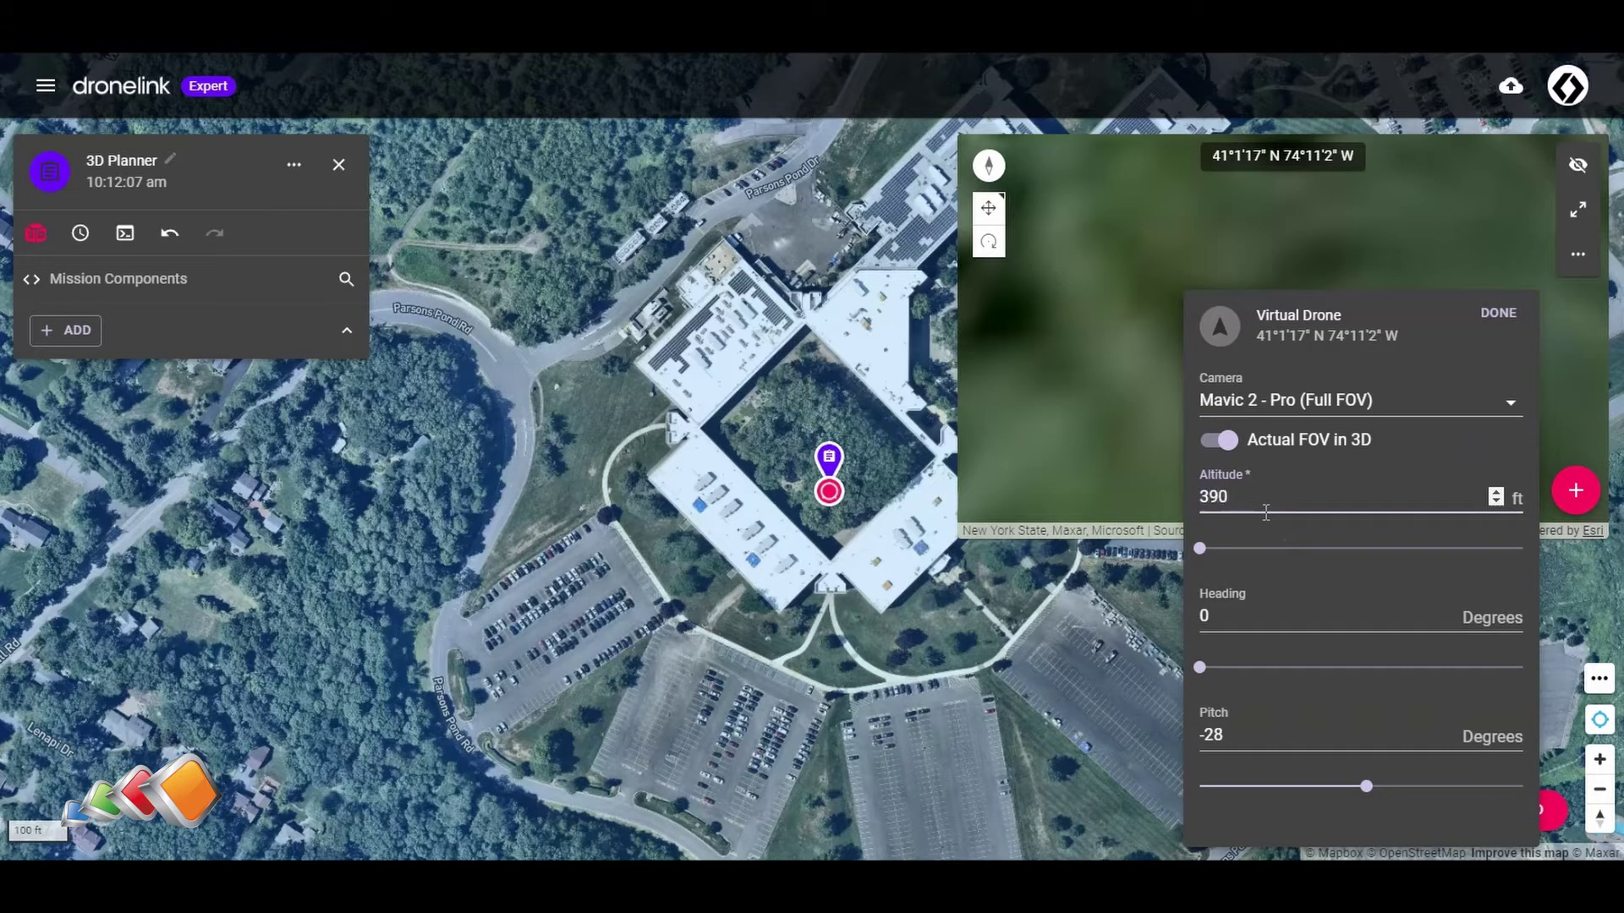
click(960, 562)
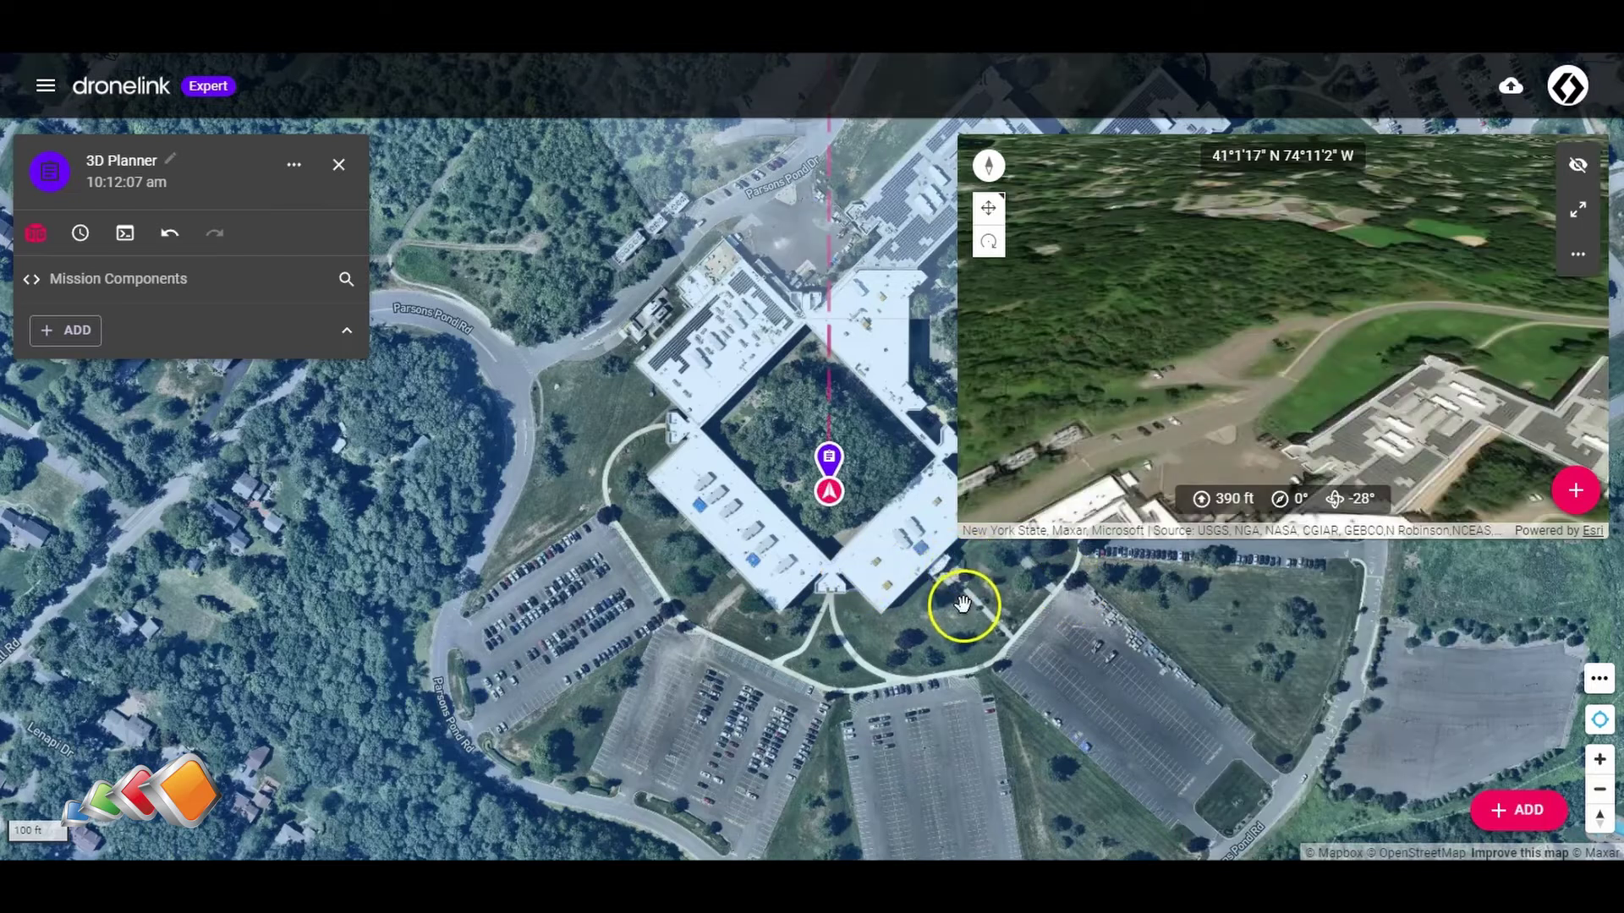
Step: Aim the virtual drone's camera farther north near Woodside Avenue Elementary, at a heading of about 1° and a pitch of about -17°
scroll(885, 578, down, 2)
scroll(876, 576, down, 2)
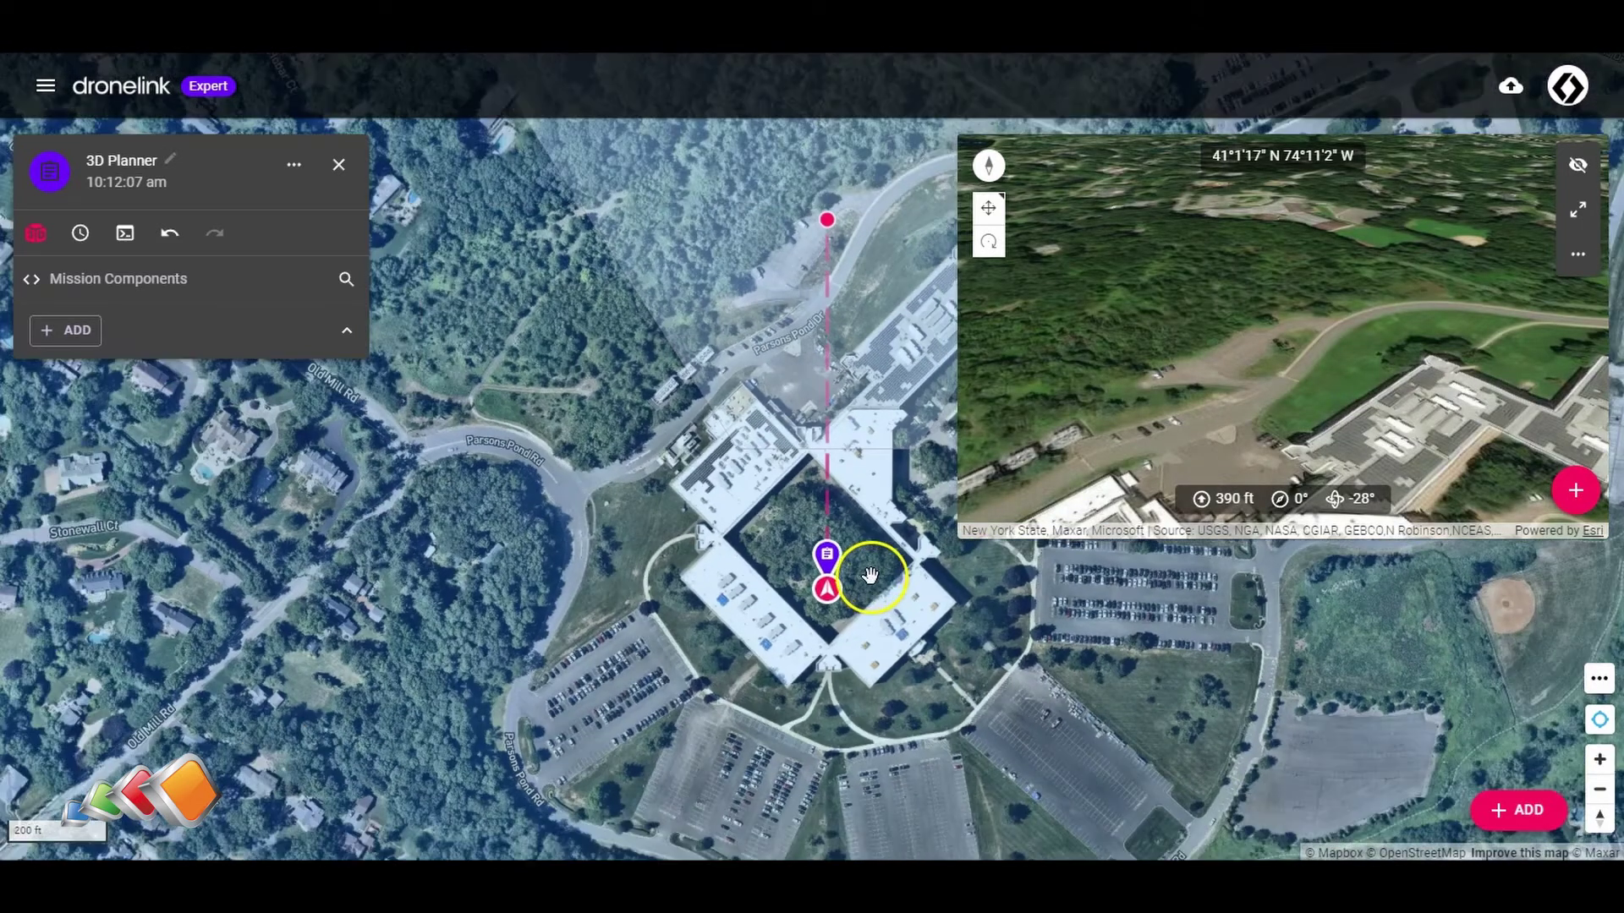
drag(869, 596, 842, 605)
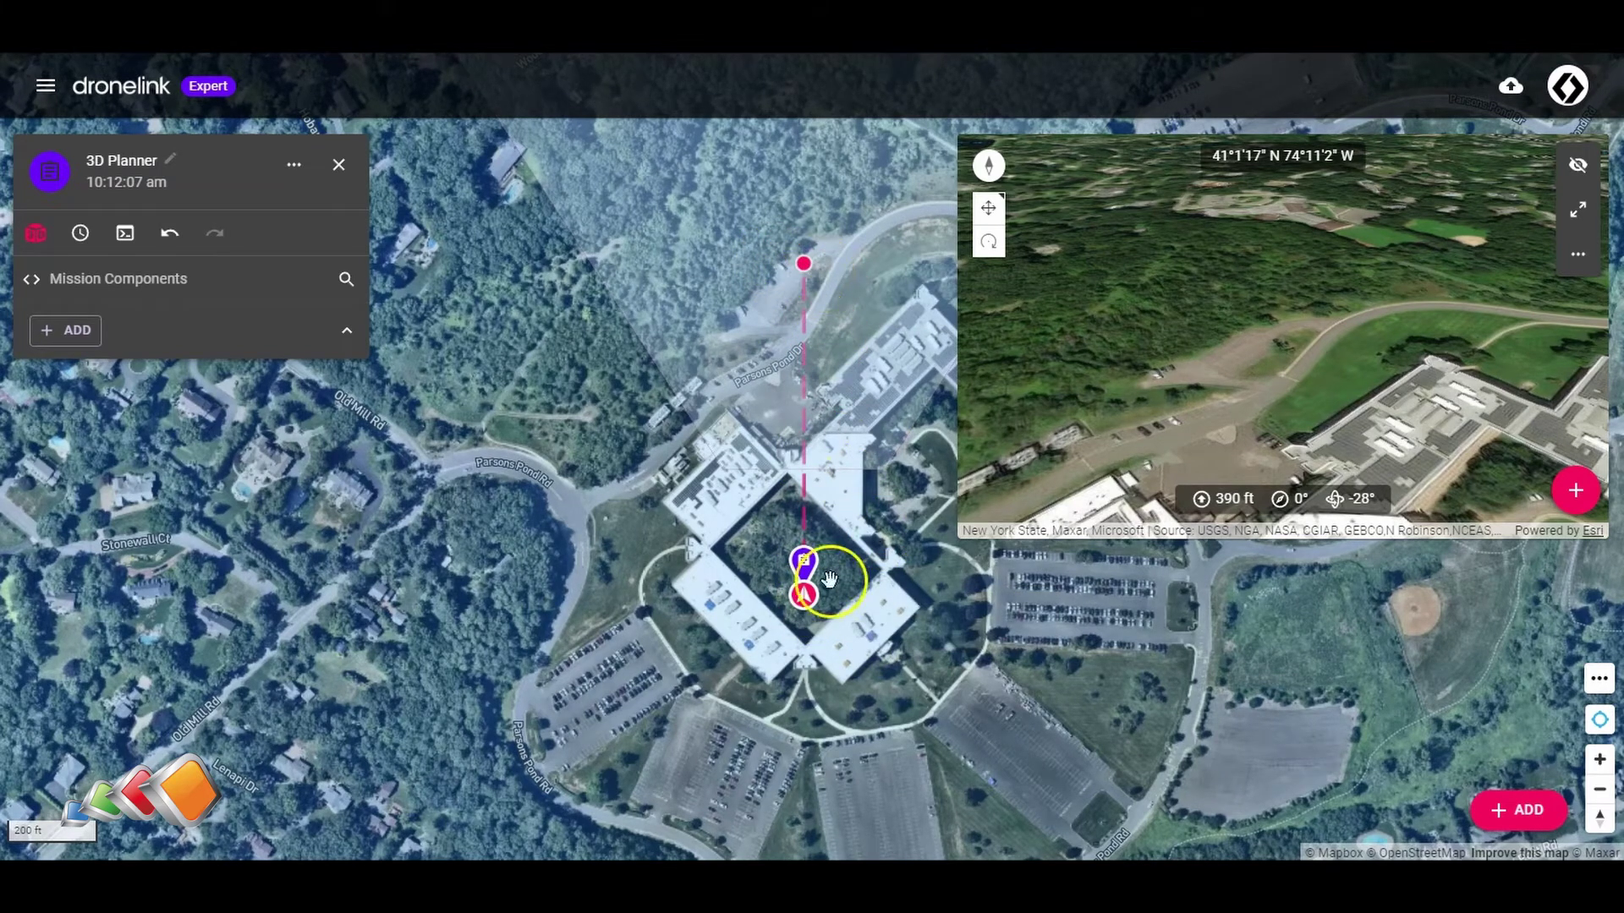
scroll(837, 624, down, 5)
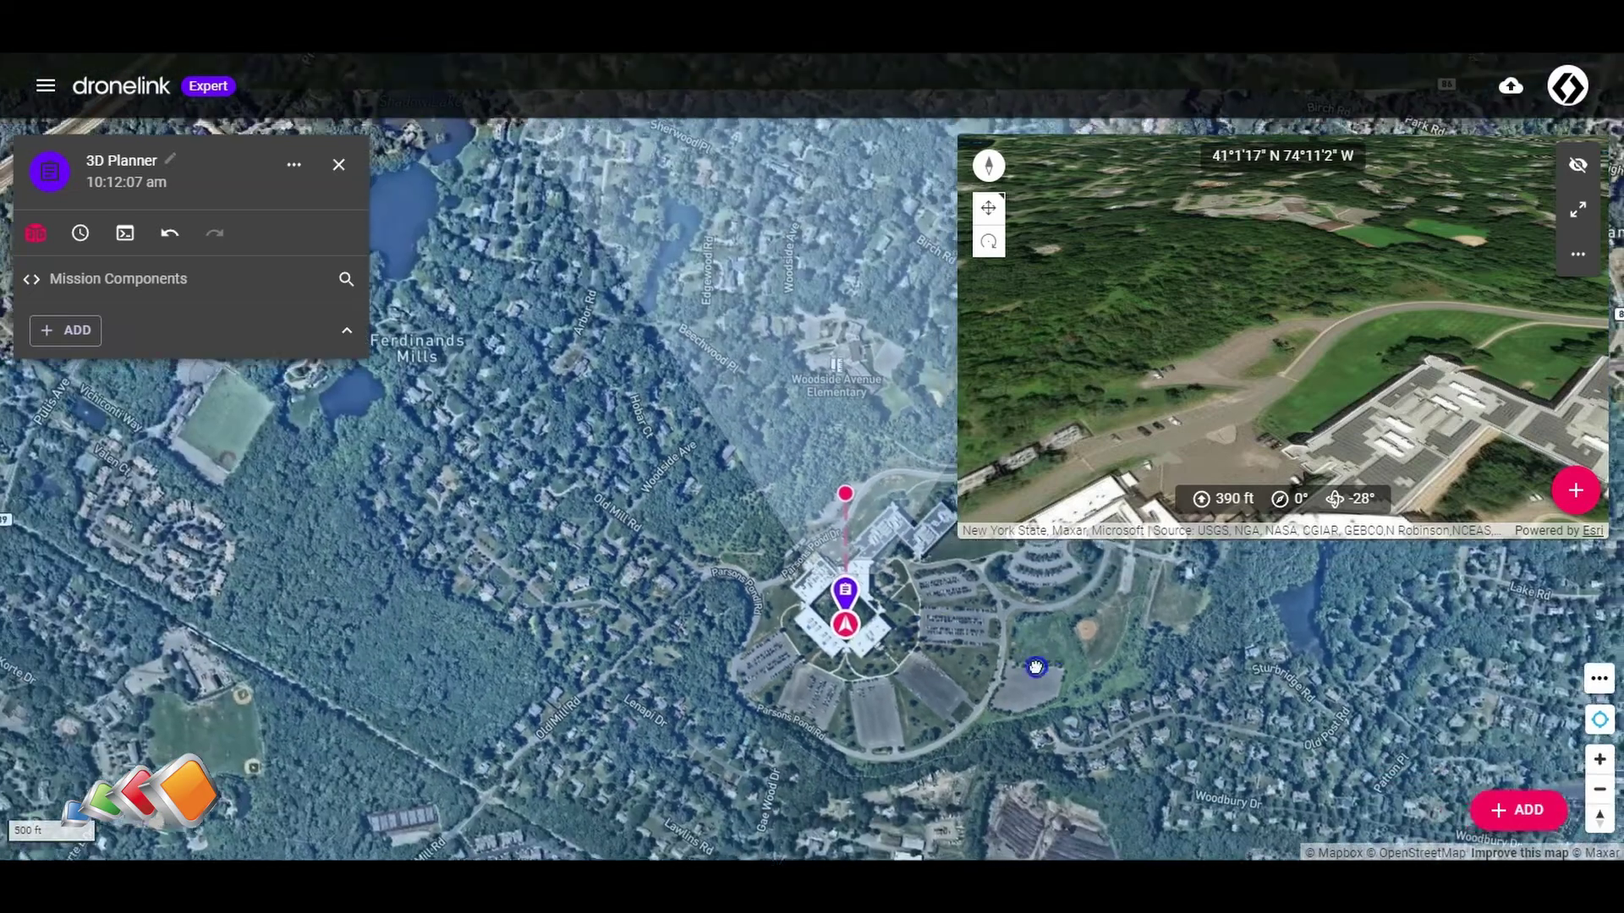
mouse_move(1036, 667)
mouse_down()
mouse_move(805, 772)
mouse_move(842, 795)
mouse_move(874, 707)
mouse_move(859, 729)
mouse_up()
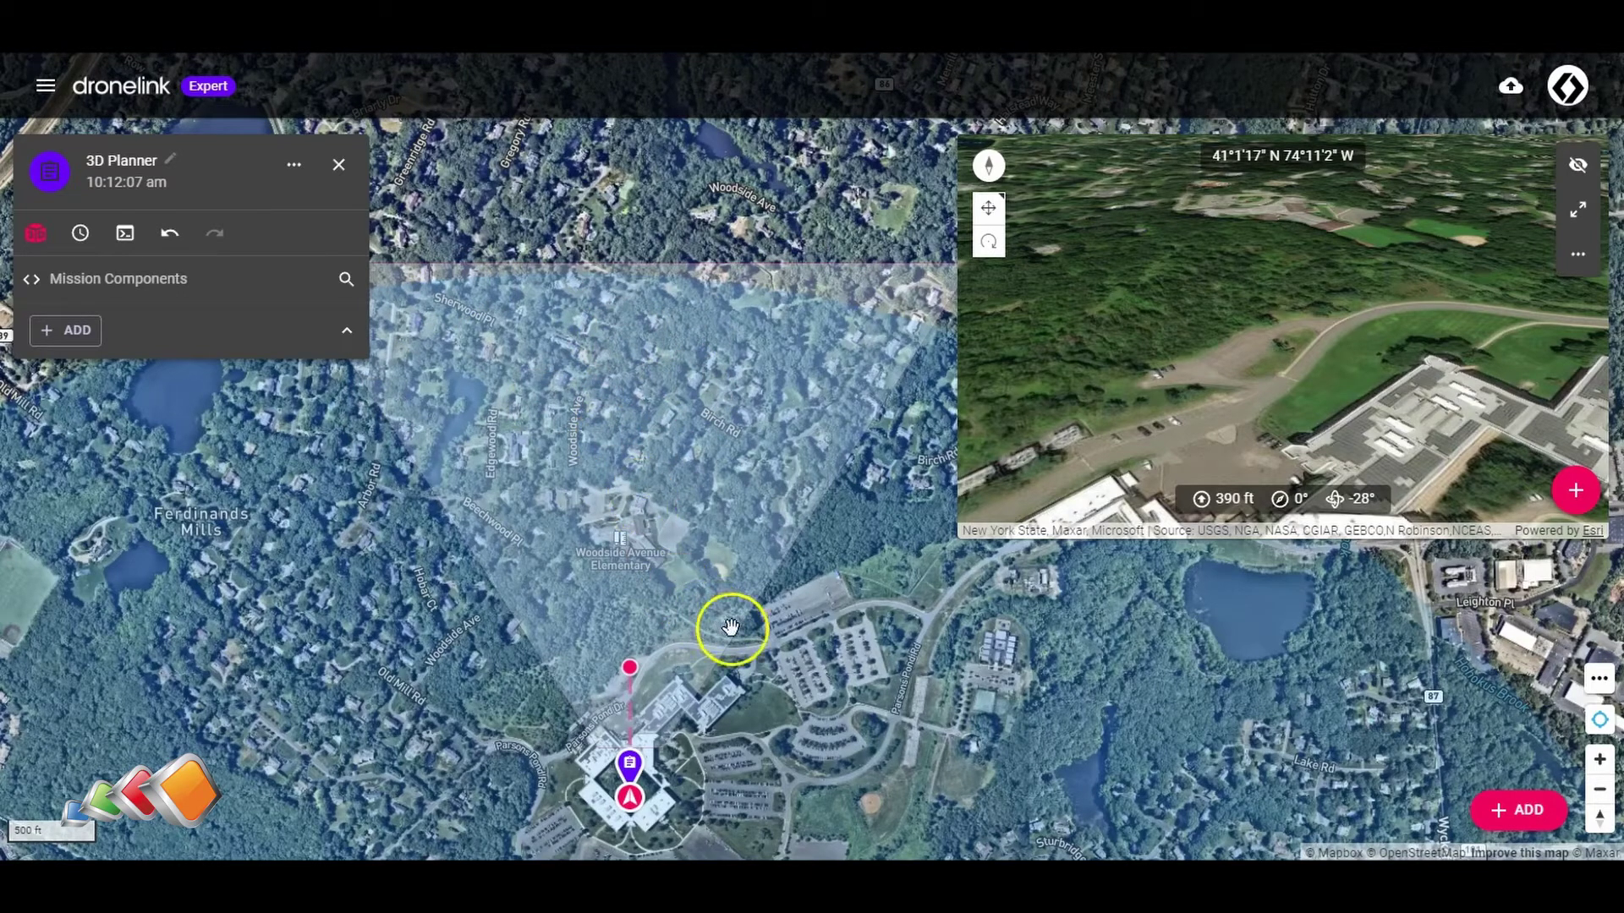
drag(859, 640, 872, 629)
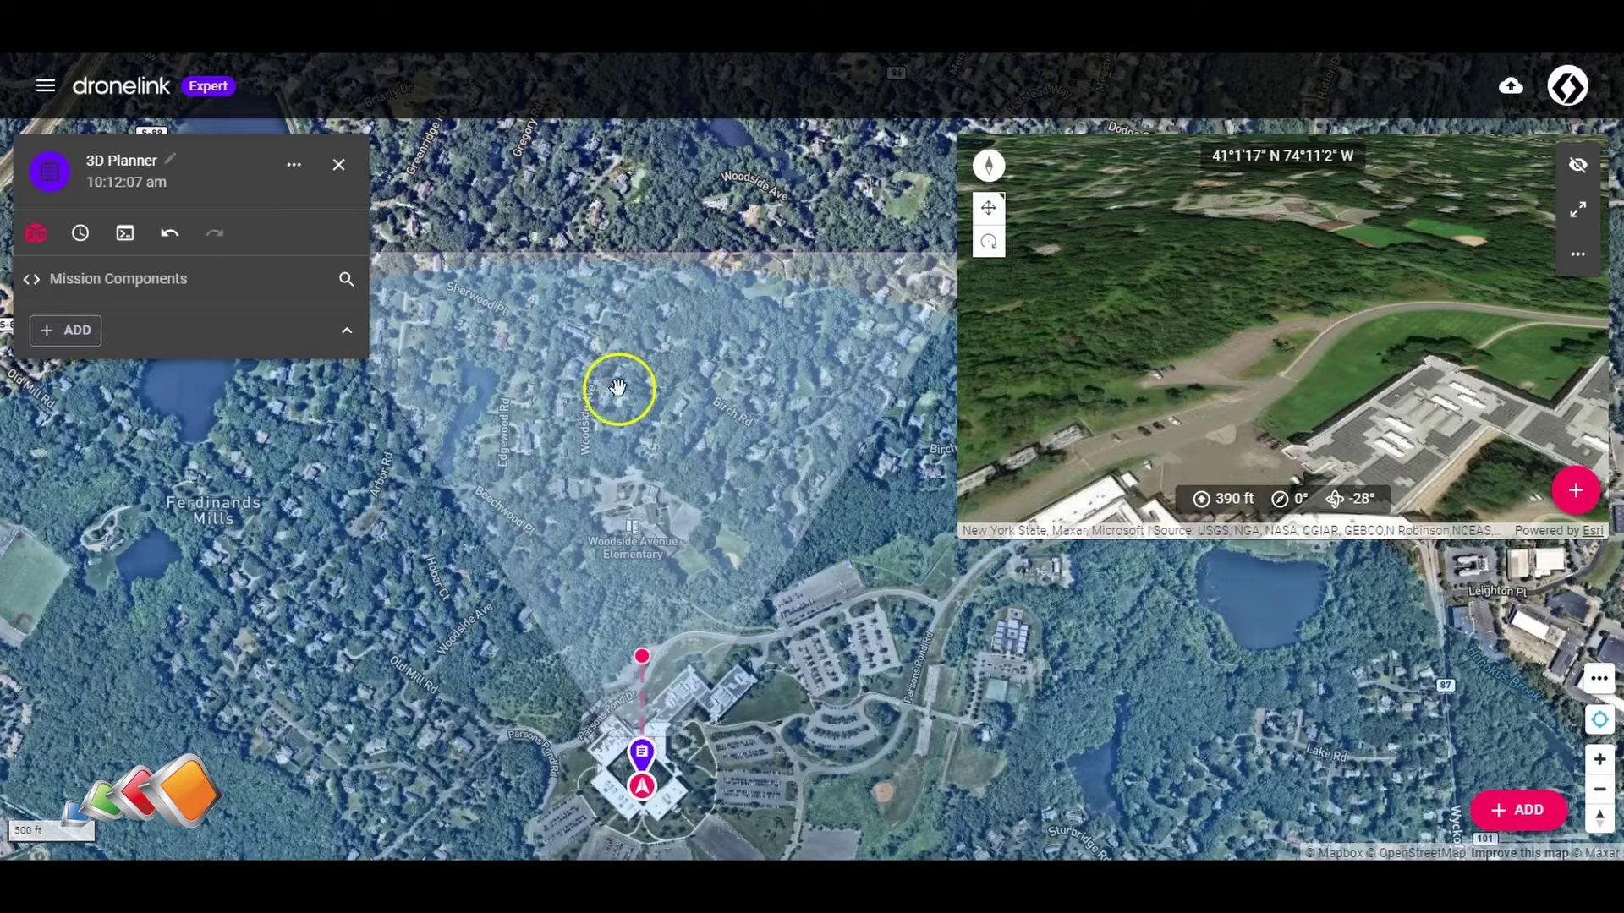
mouse_move(643, 658)
drag(643, 660, 647, 552)
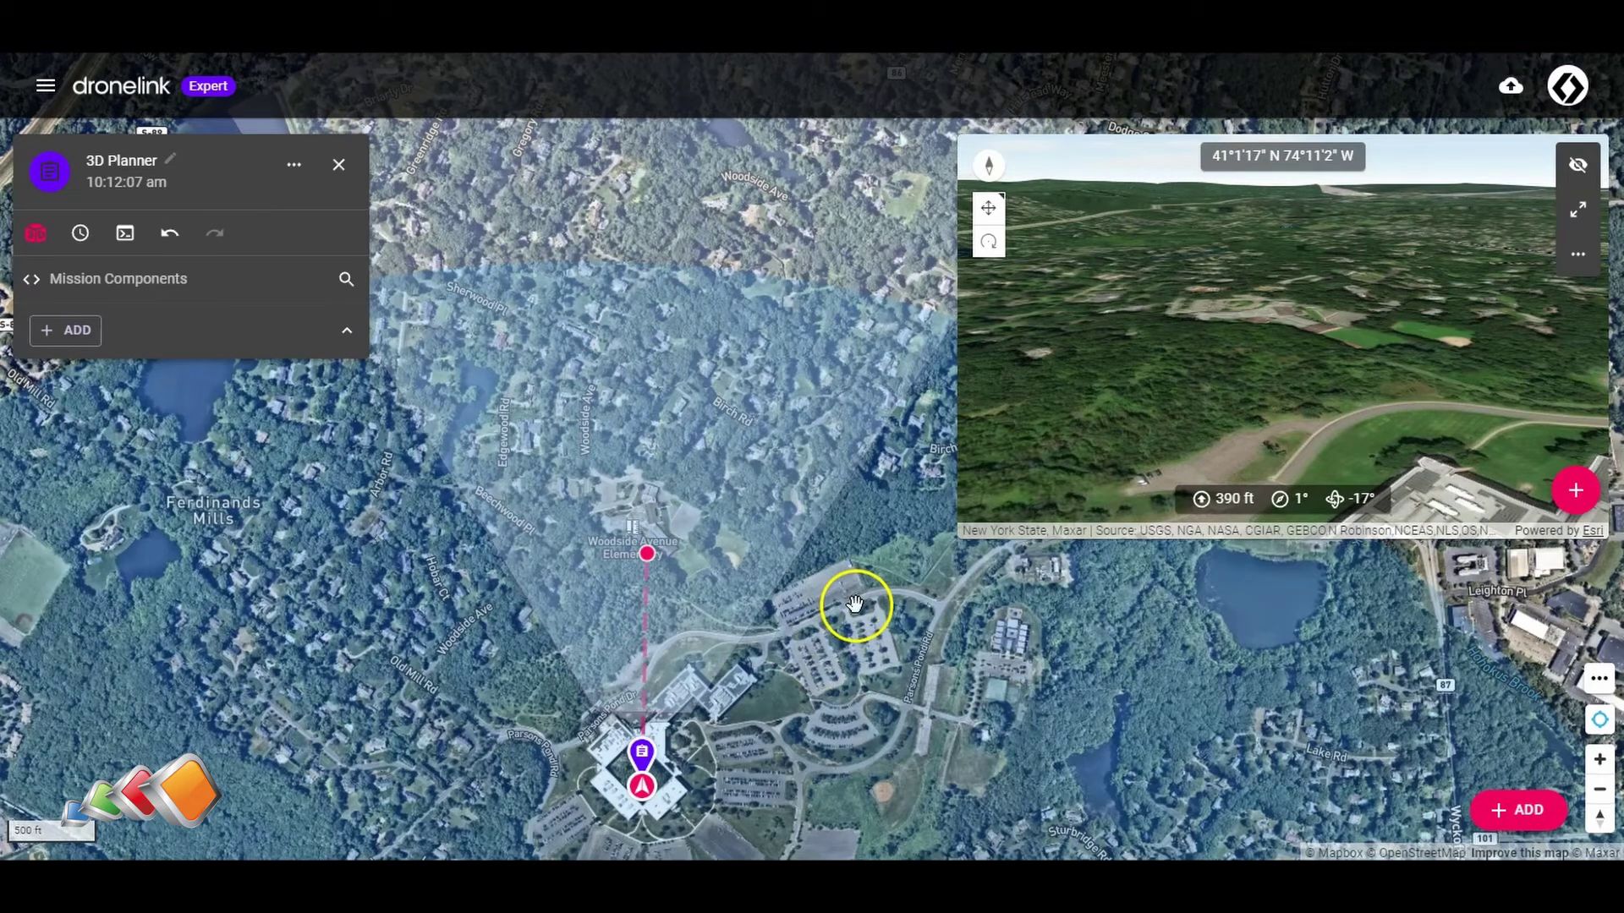
Step: Move the virtual drone south of the campus to about 41°0'55" N 74°11'0" W and aim its camera at heading 357°, pitch -14°
scroll(856, 599, down, 5)
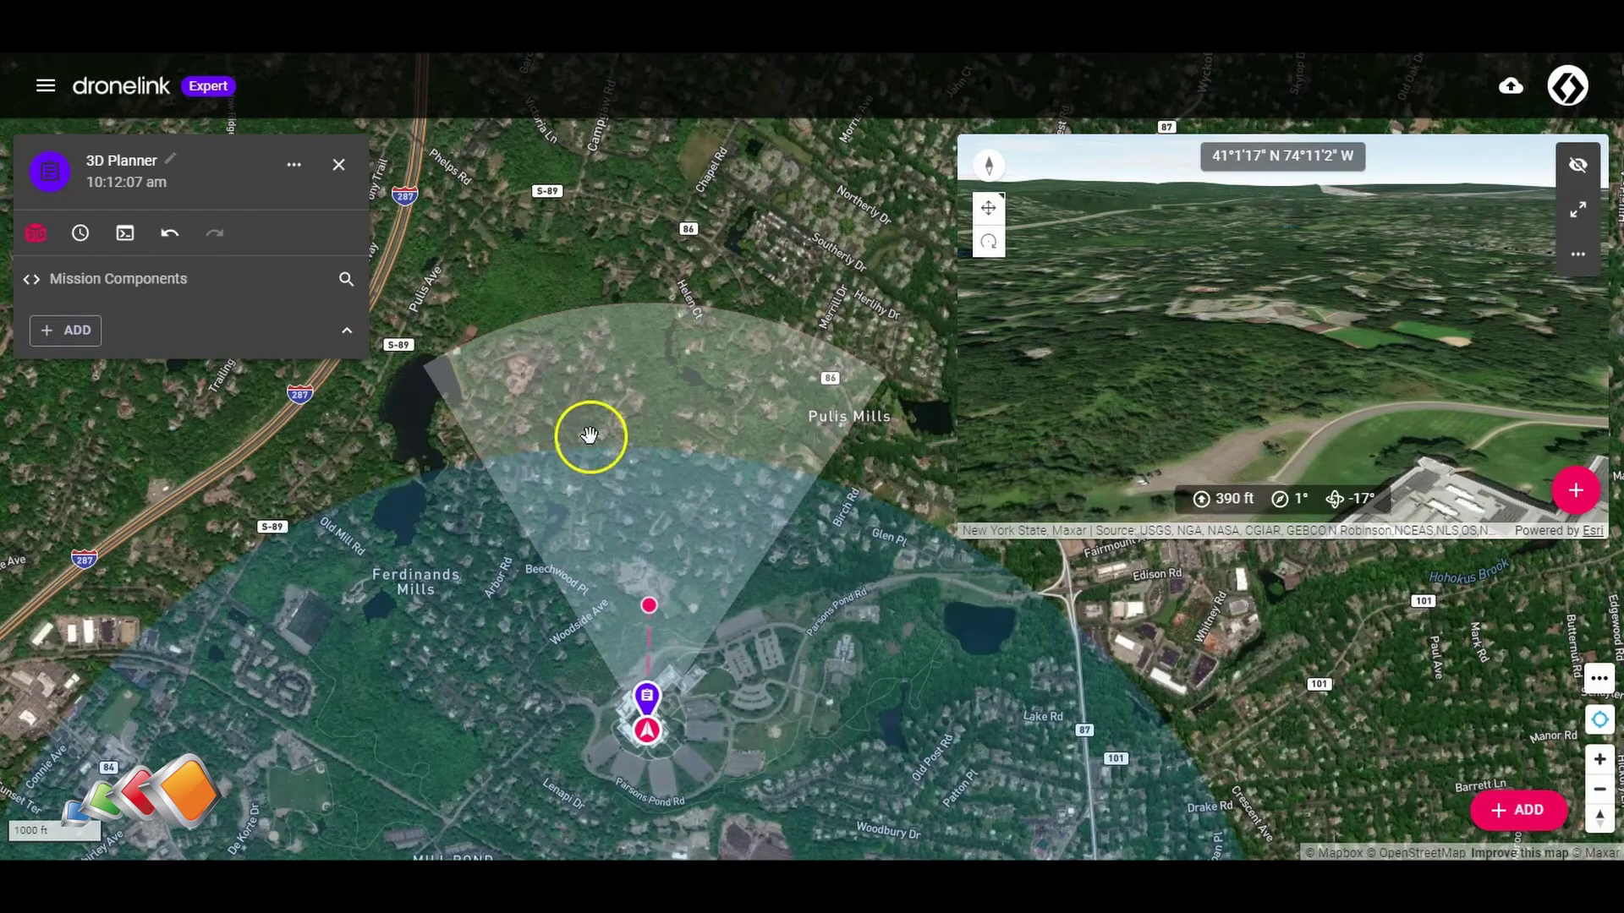
drag(805, 652, 795, 647)
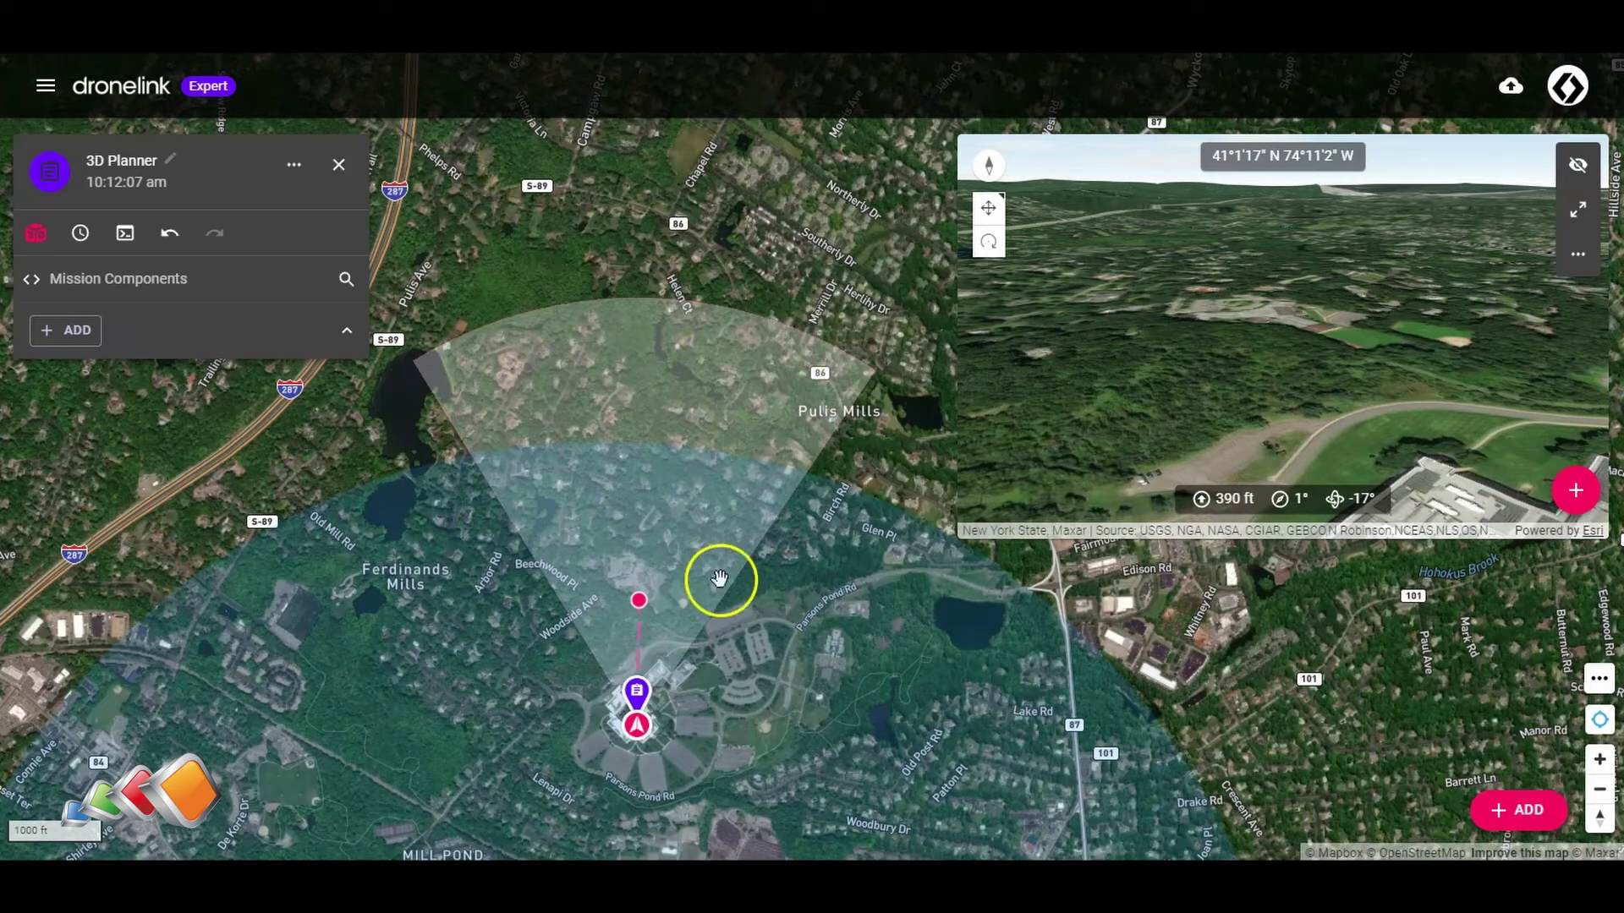
scroll(751, 673, down, 2)
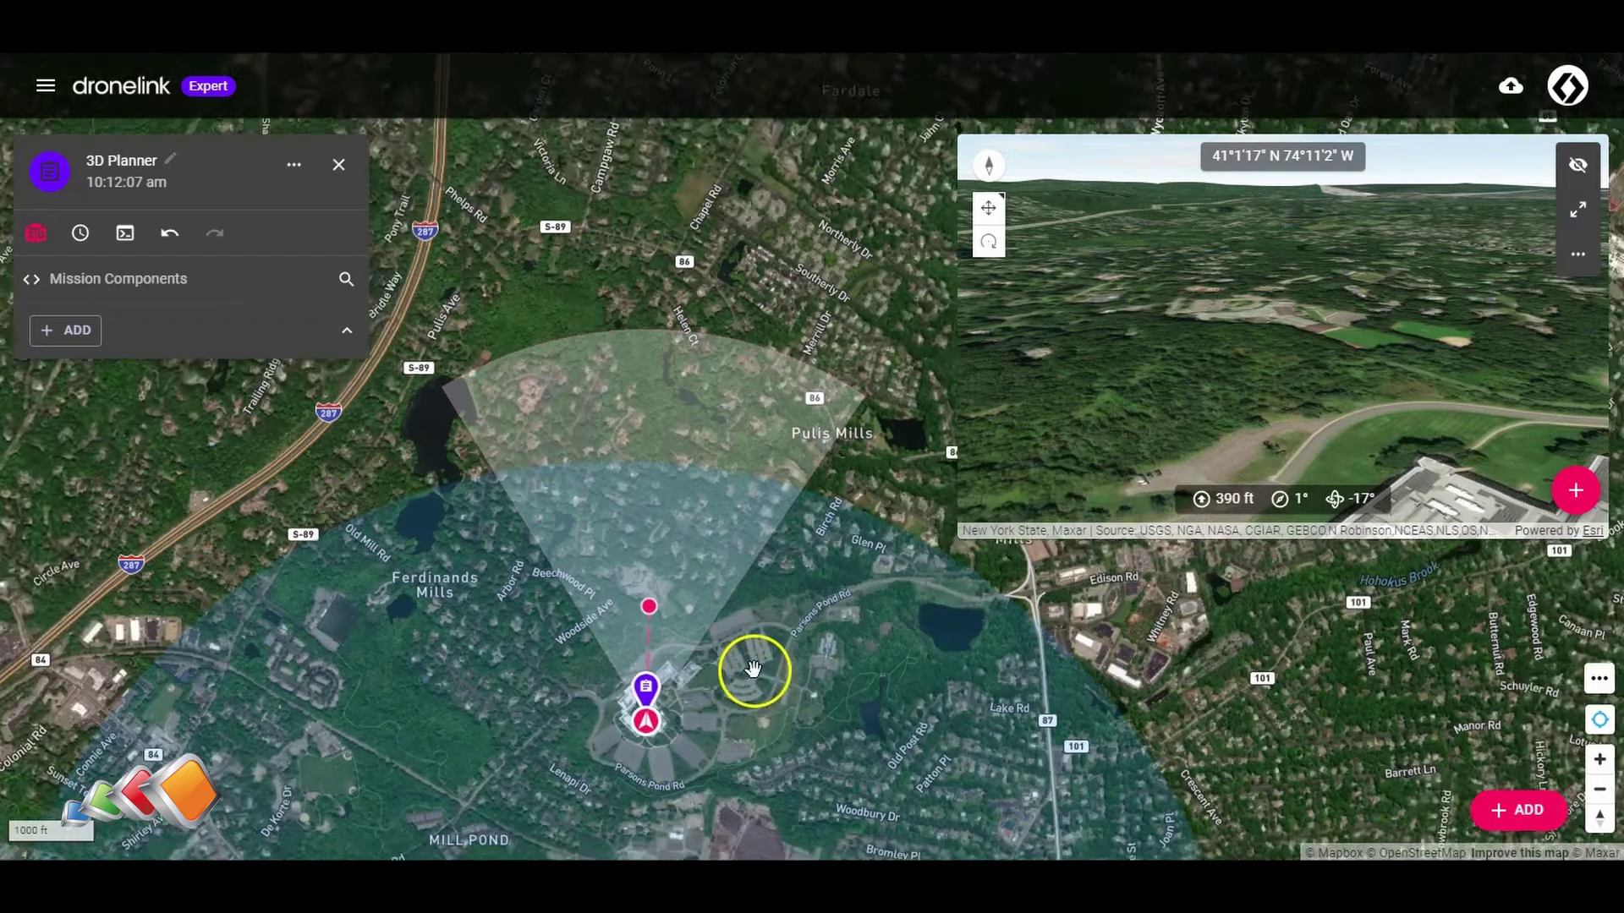
drag(747, 660, 764, 508)
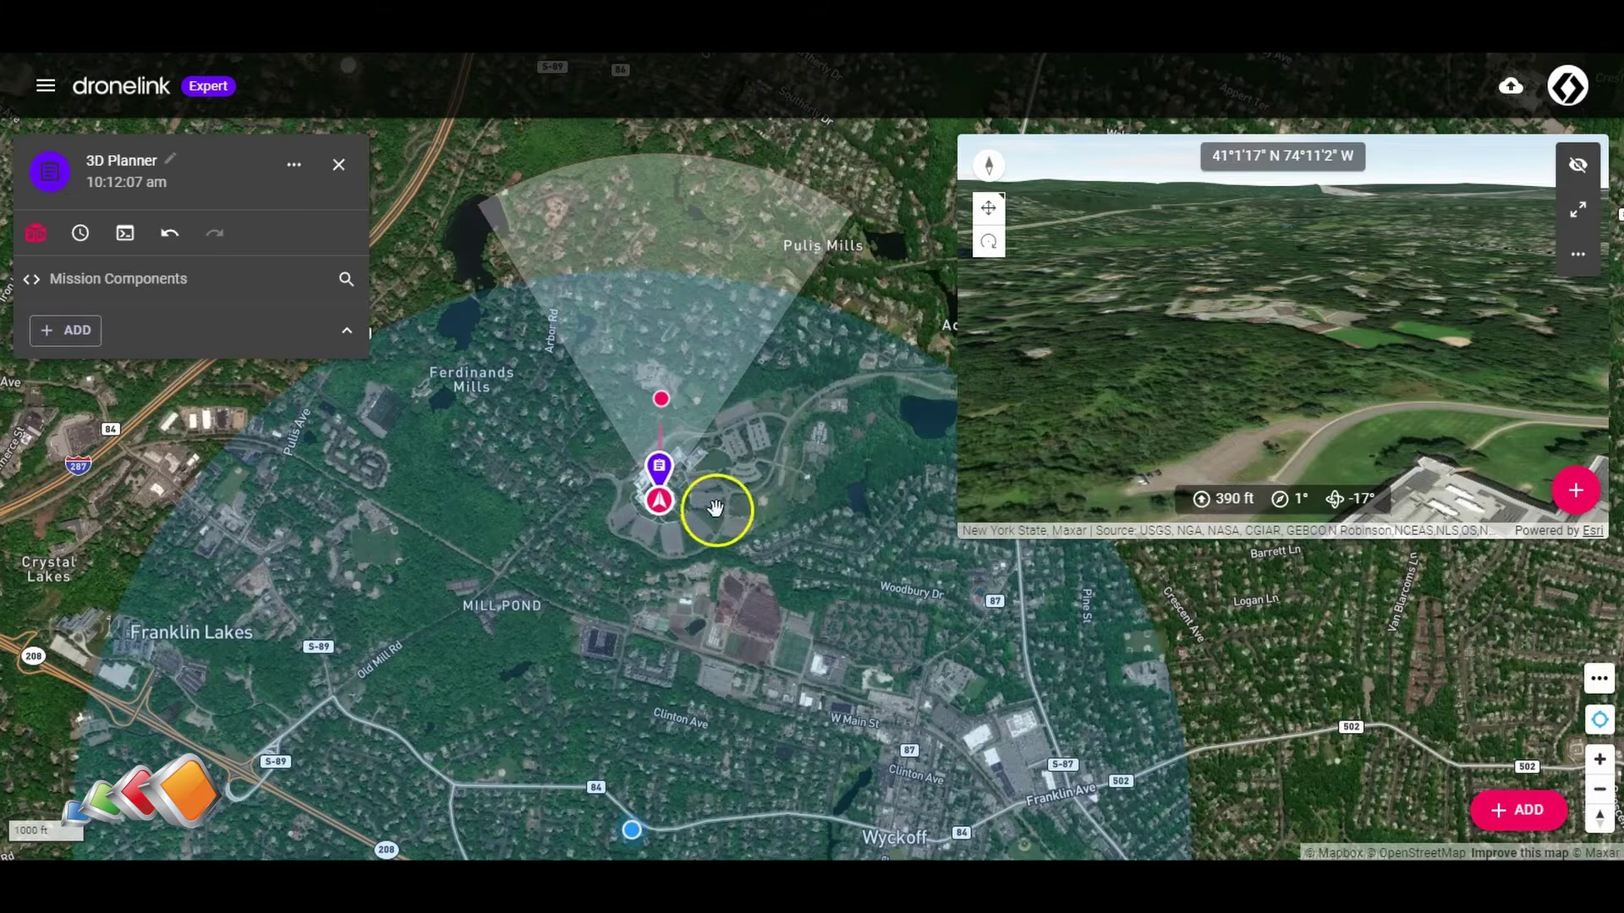
drag(658, 501, 668, 670)
click(1381, 276)
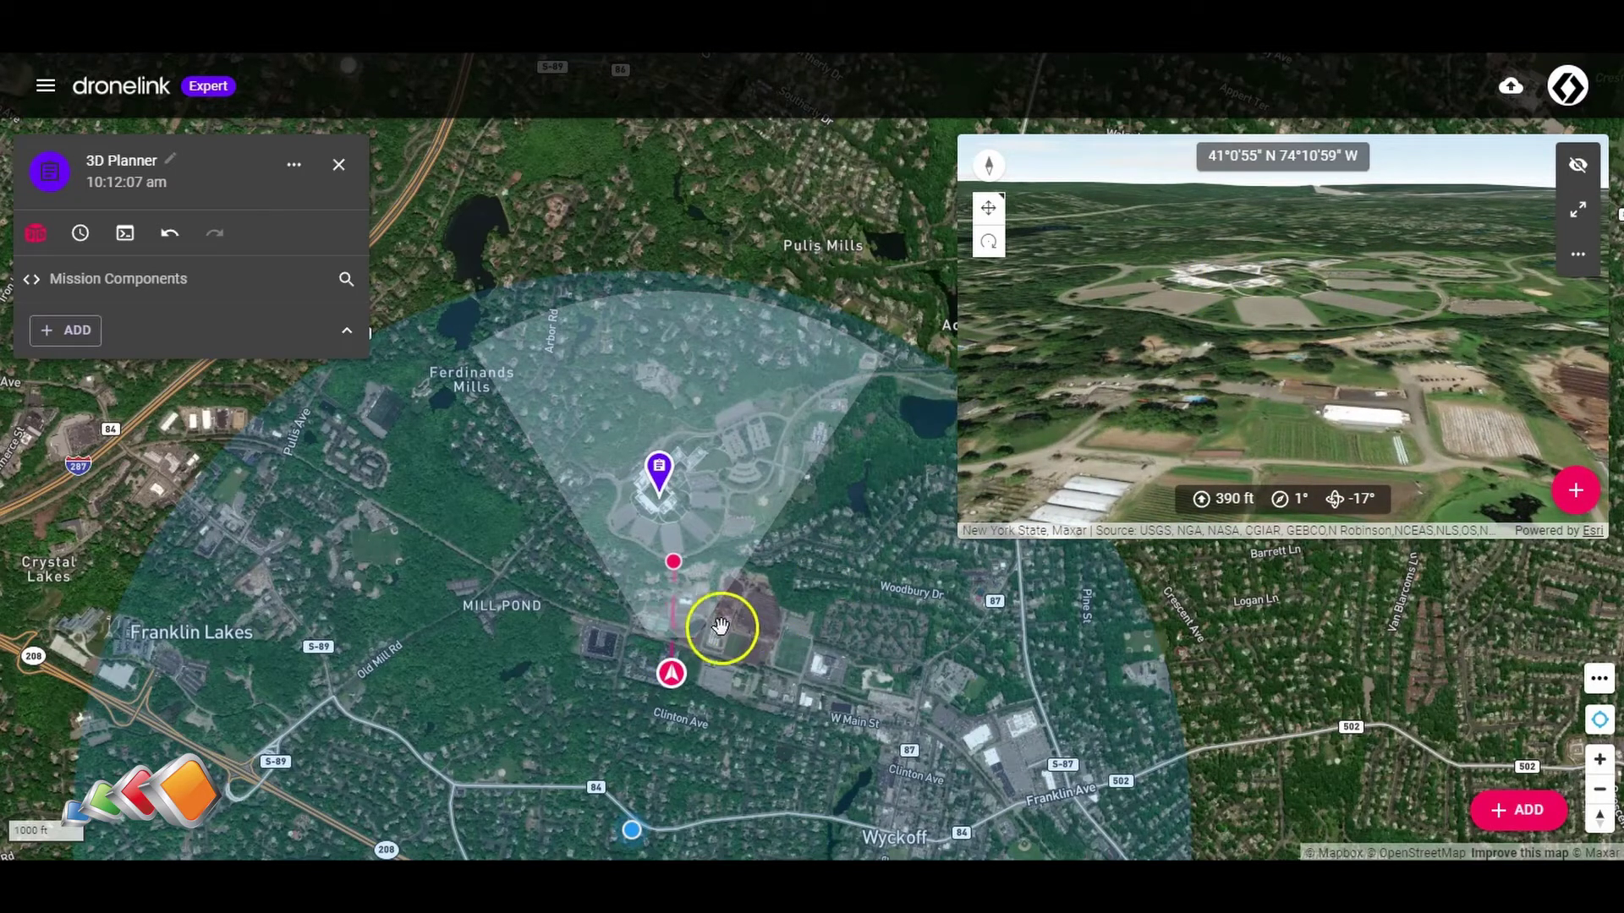
drag(680, 671, 667, 674)
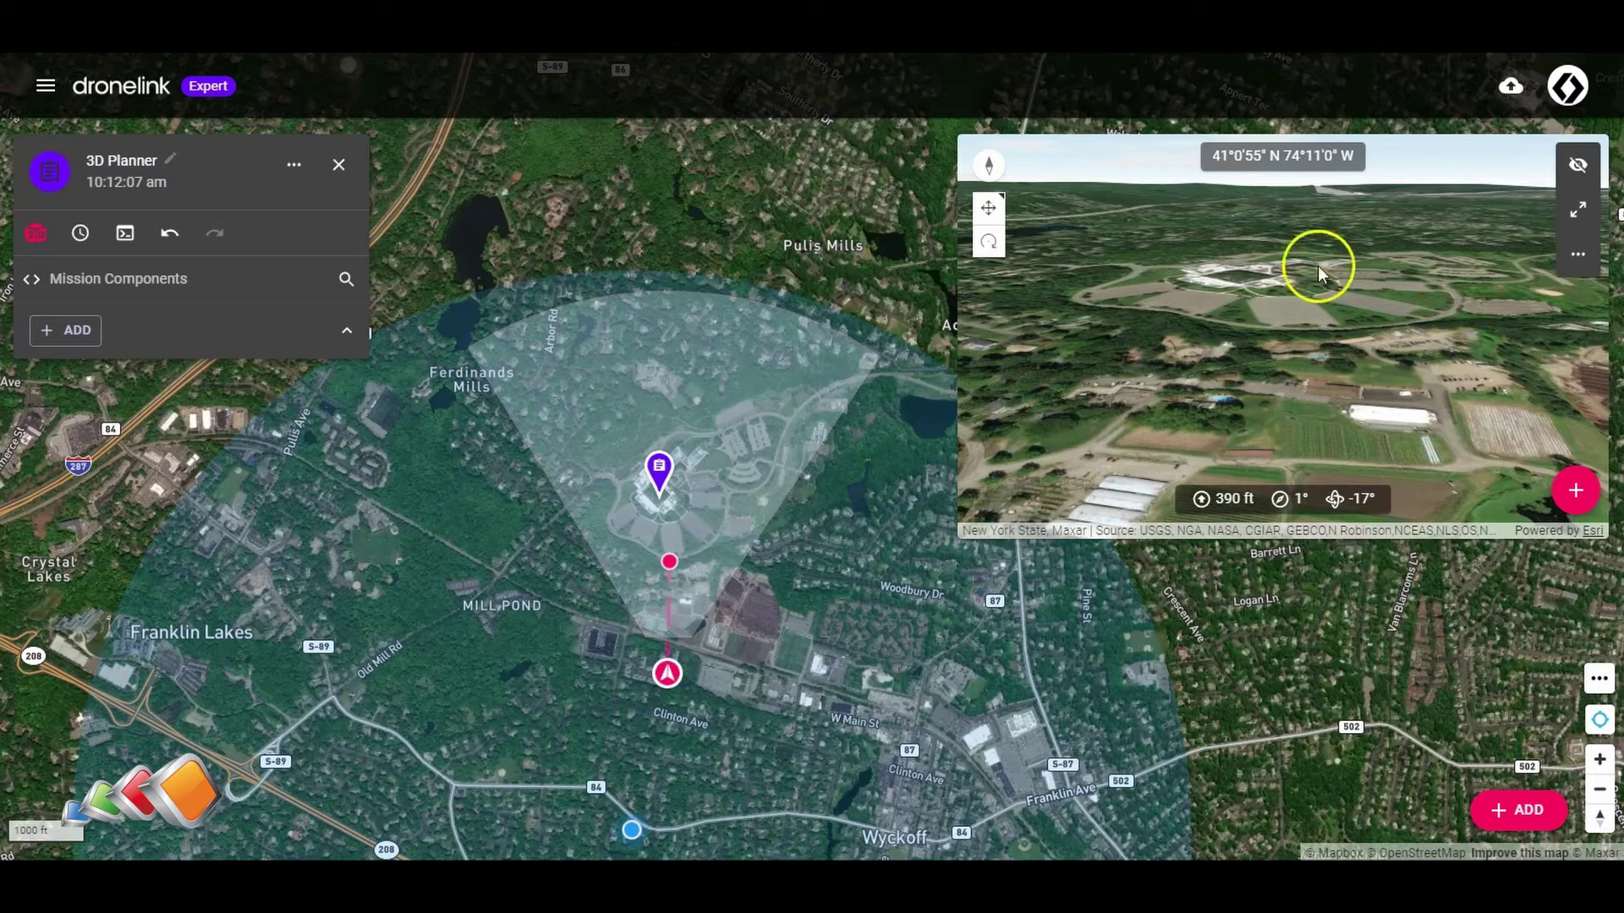
drag(665, 676, 669, 673)
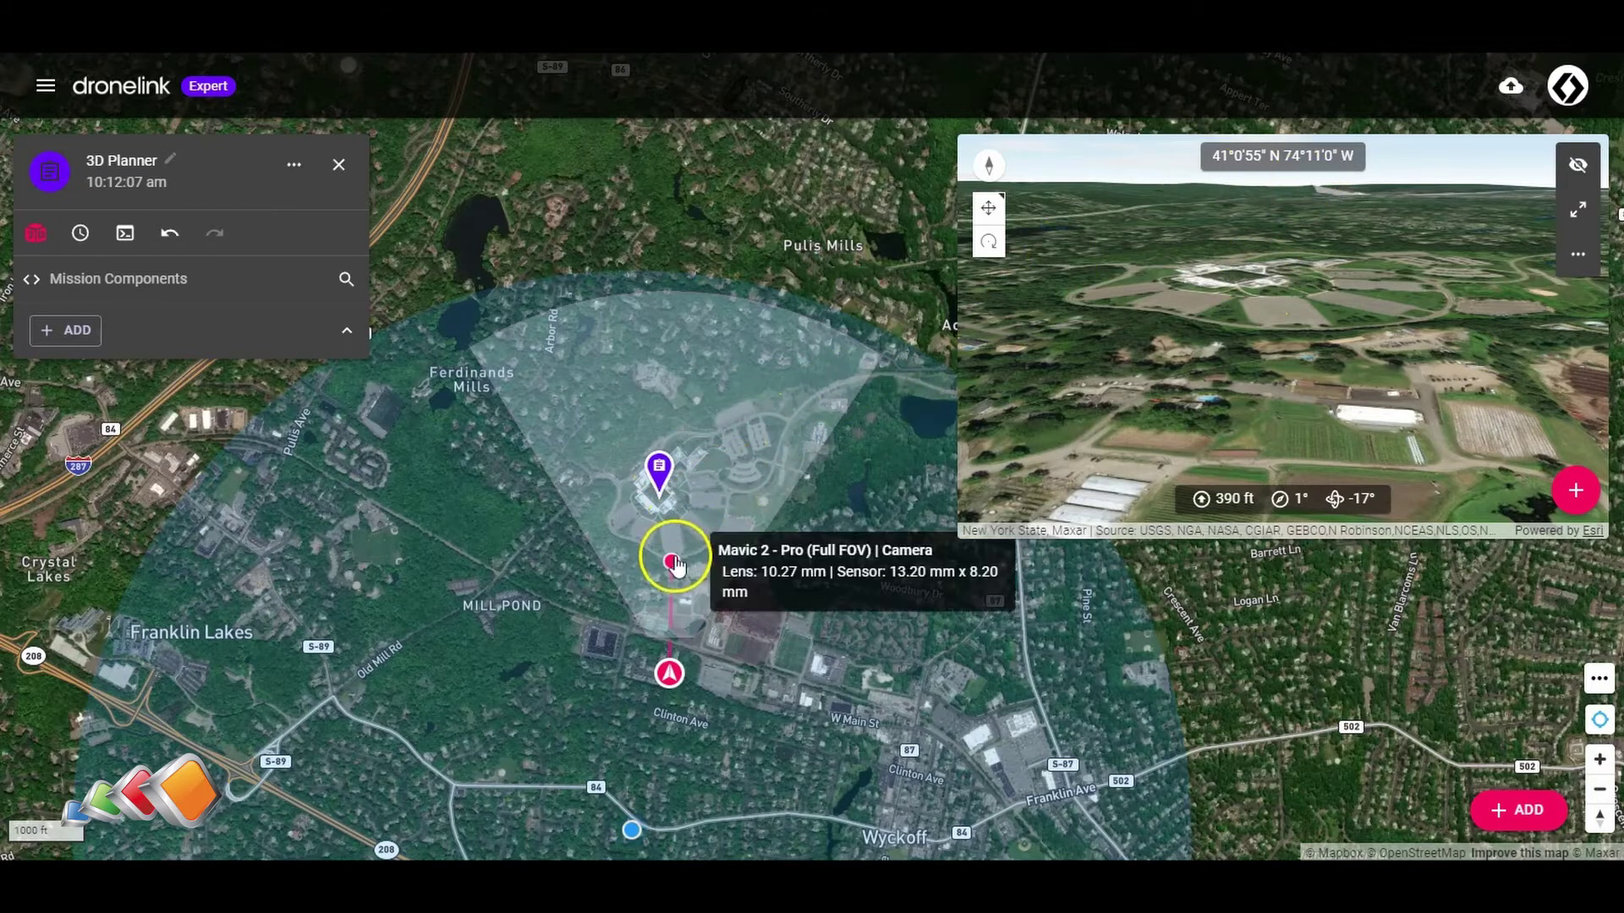
mouse_move(674, 564)
mouse_down()
mouse_move(643, 569)
mouse_move(722, 566)
mouse_move(648, 562)
mouse_move(672, 556)
mouse_move(664, 514)
mouse_move(663, 587)
mouse_move(664, 519)
mouse_move(671, 547)
mouse_move(627, 544)
mouse_move(708, 541)
mouse_move(662, 537)
mouse_up()
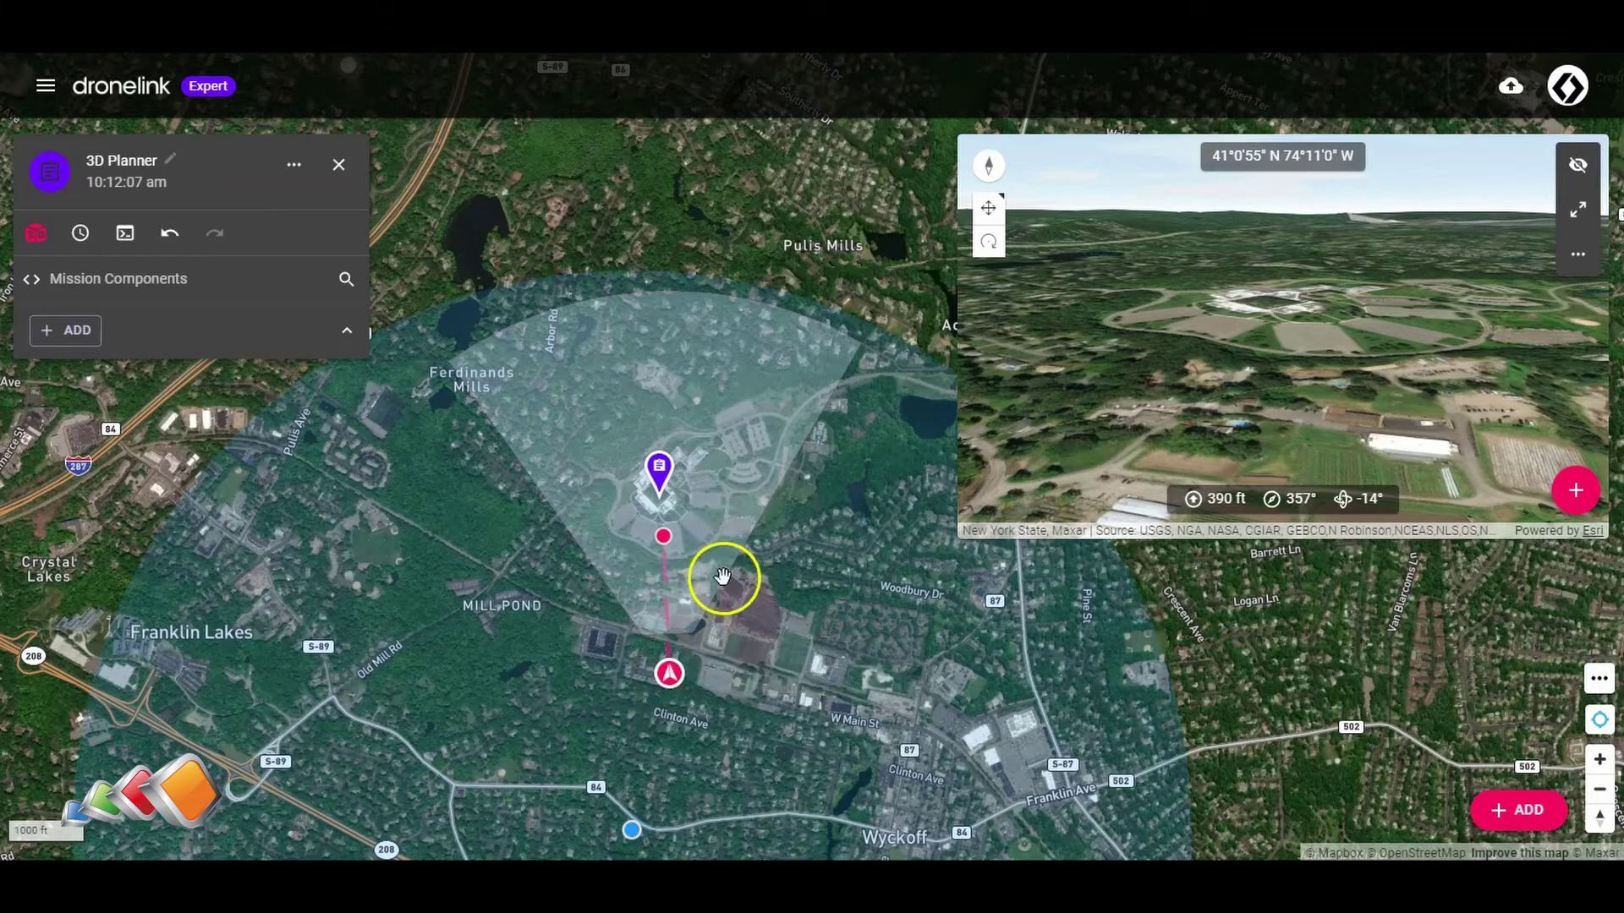
Step: Move the virtual drone southeast of the campus to about 41°1'1" N 74°10'38" W and aim its camera back at the buildings, heading about 320°
drag(668, 689, 800, 665)
drag(790, 516, 620, 546)
mouse_move(1396, 373)
mouse_down()
mouse_move(1298, 373)
mouse_move(1329, 375)
mouse_move(1310, 386)
mouse_up()
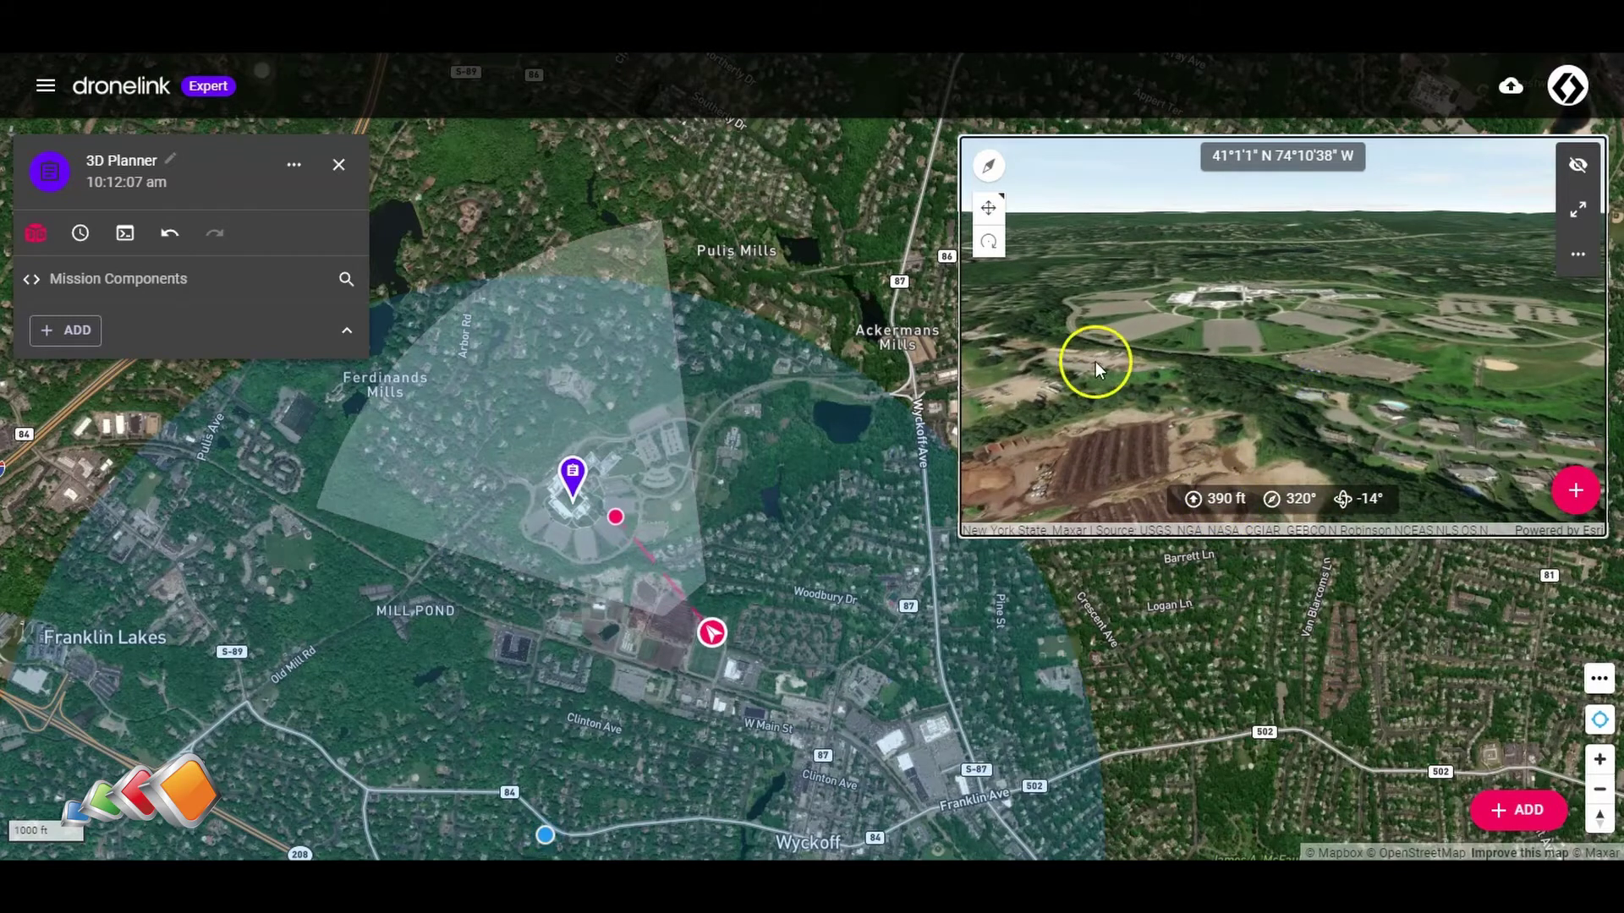
Step: Reposition the virtual drone inside the 3D preview using its rotate and pan modes, to about 409 ft altitude, heading 315° and pitch -14°
click(987, 245)
drag(1034, 303, 996, 236)
click(993, 243)
click(996, 252)
click(991, 216)
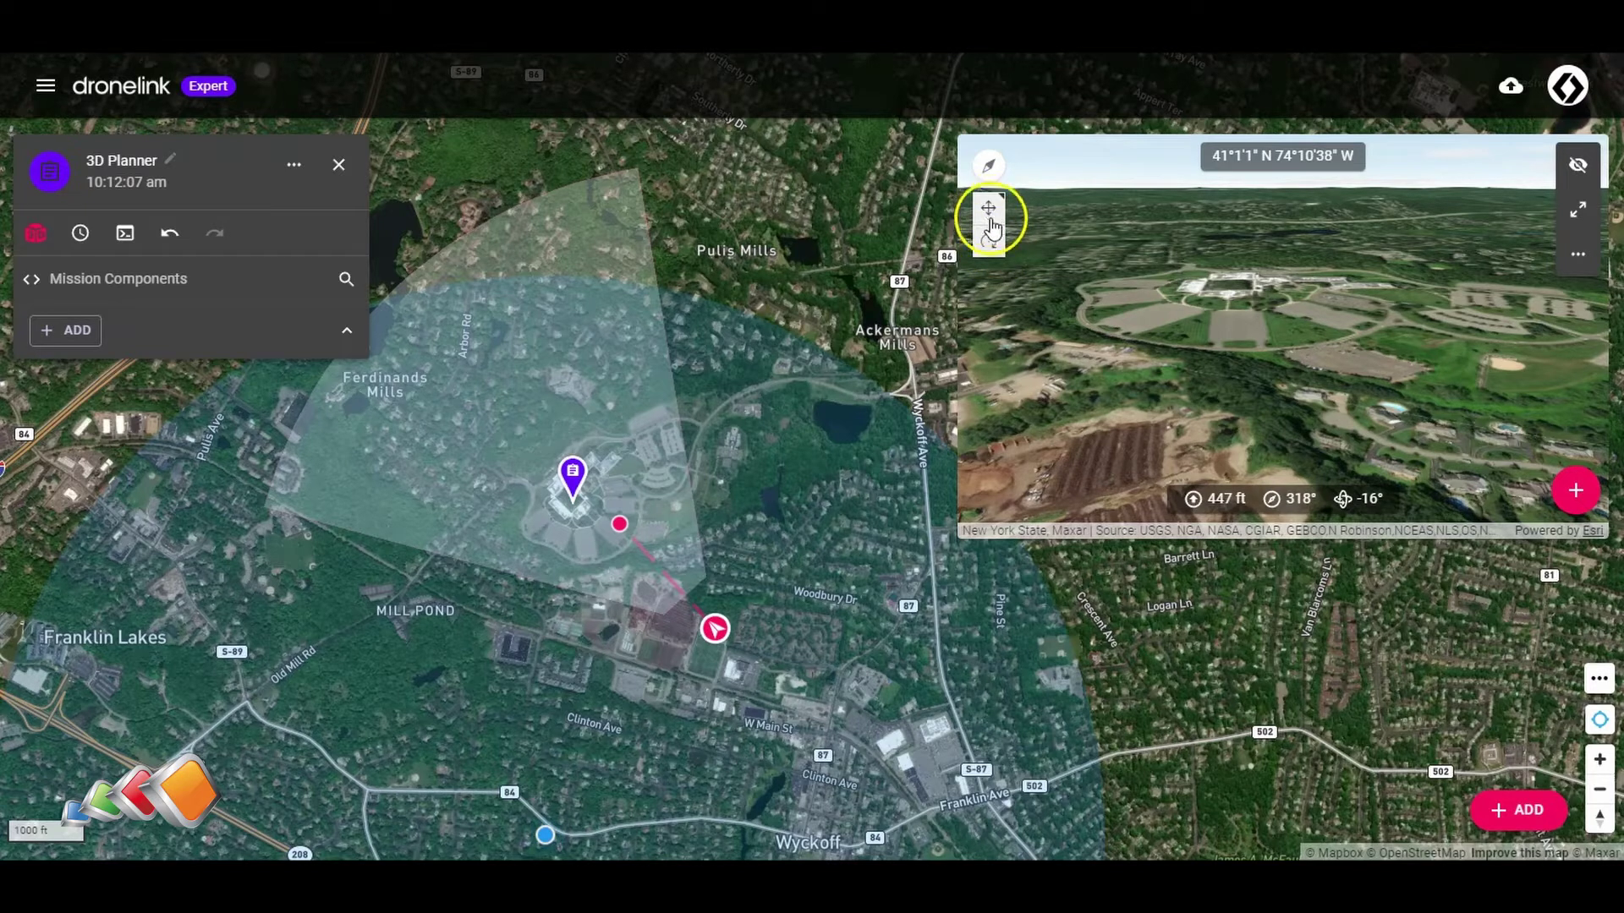
click(991, 244)
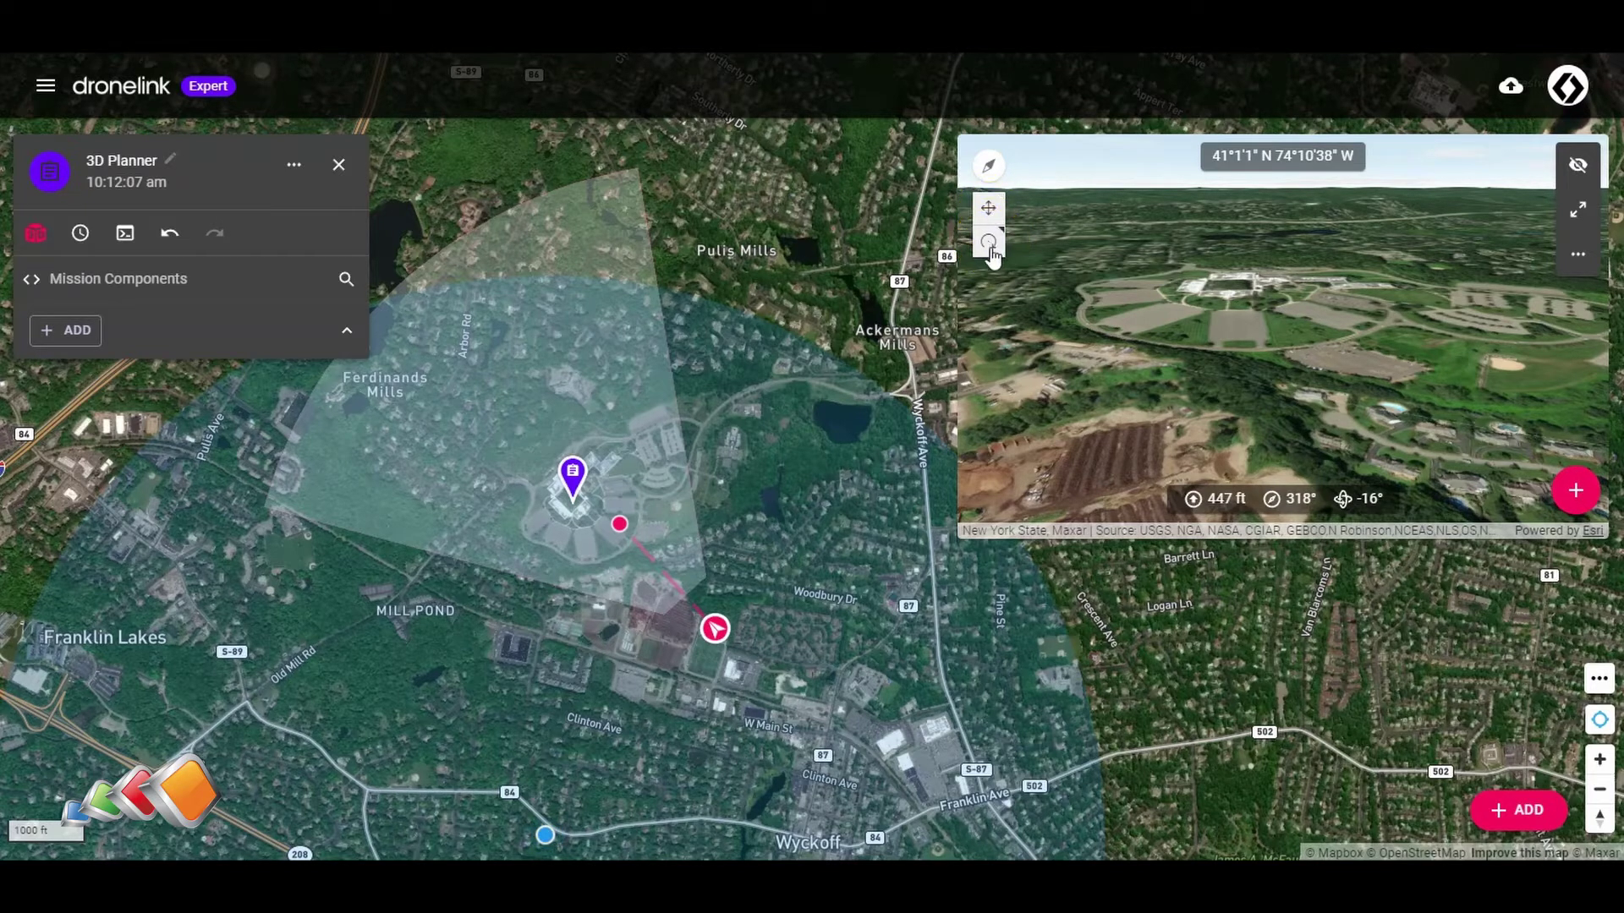
drag(1170, 265, 1167, 279)
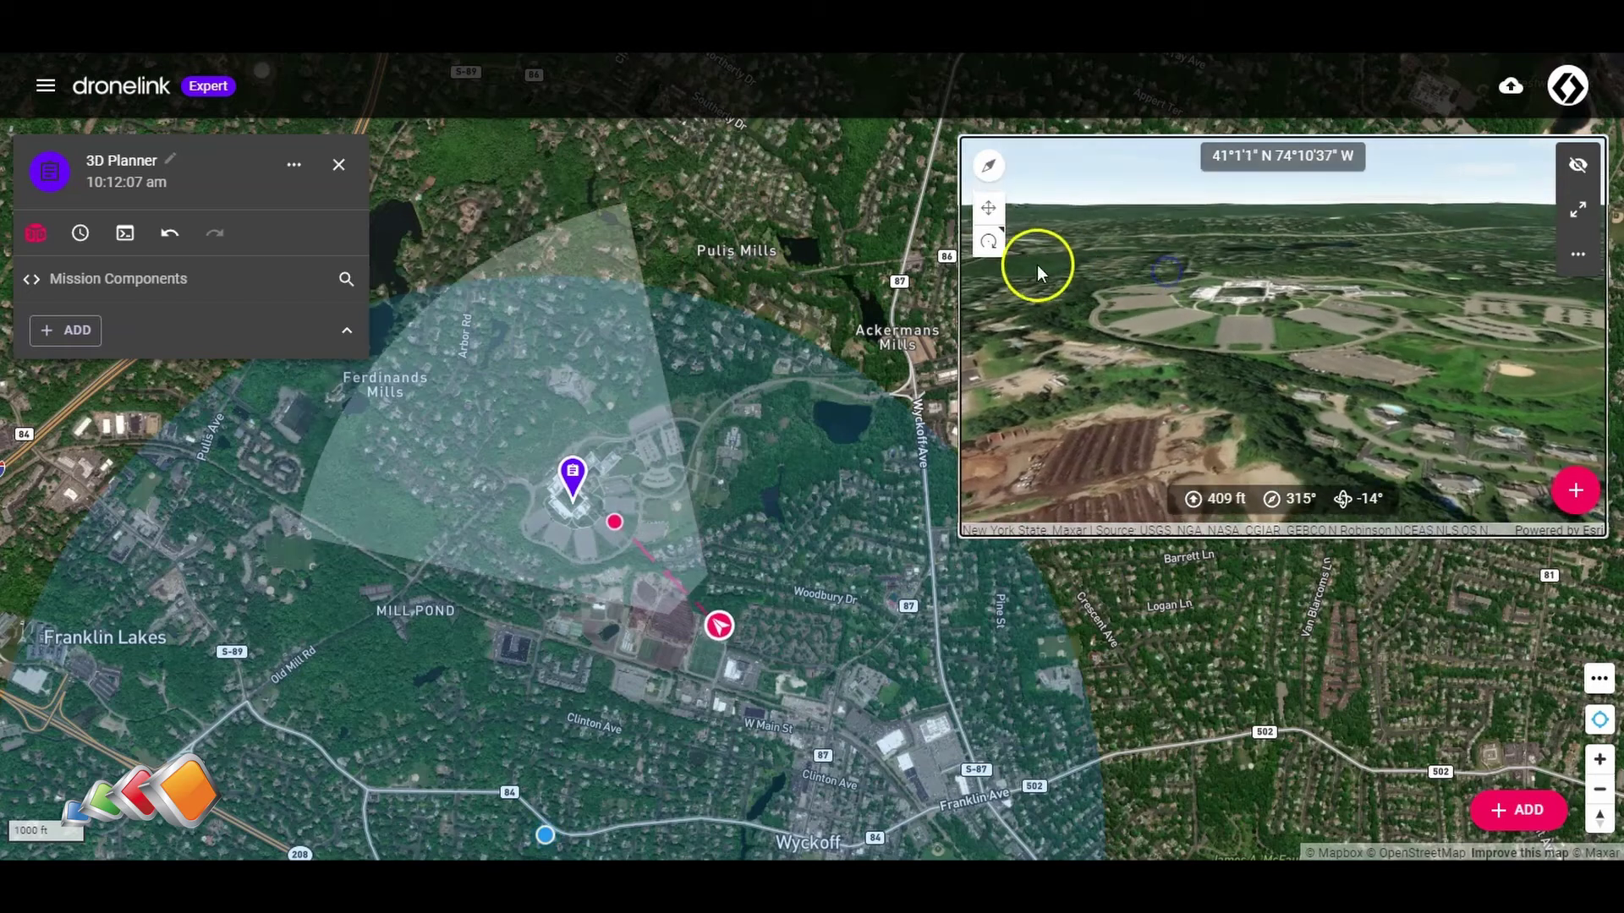
drag(1177, 301, 1215, 307)
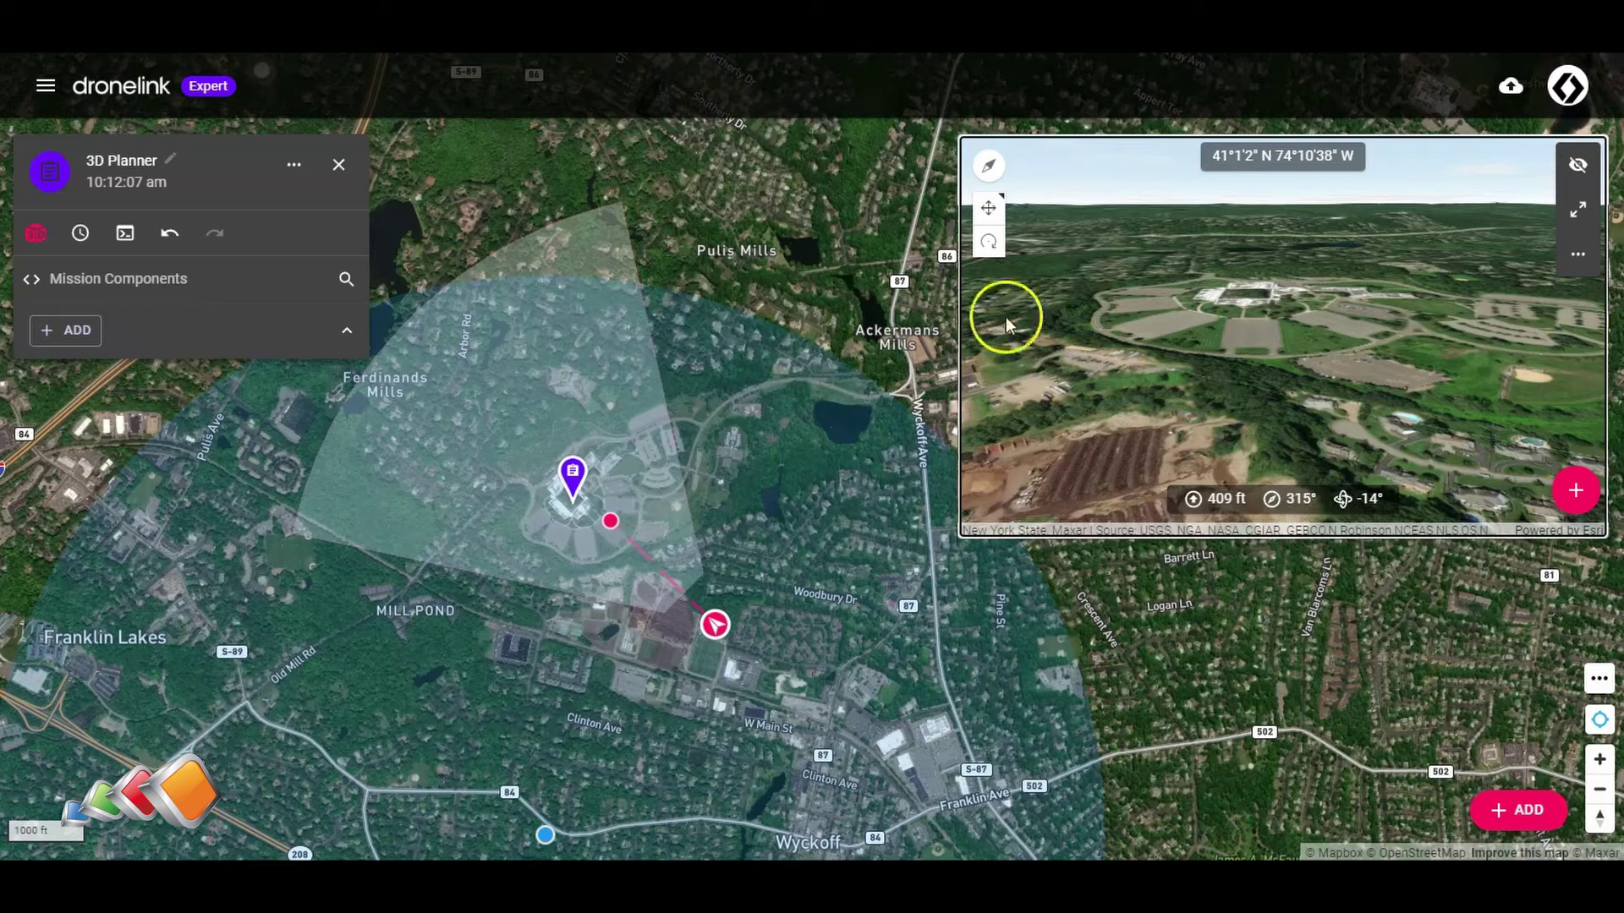
mouse_move(1276, 398)
mouse_down()
mouse_move(1254, 366)
mouse_move(1249, 407)
mouse_up()
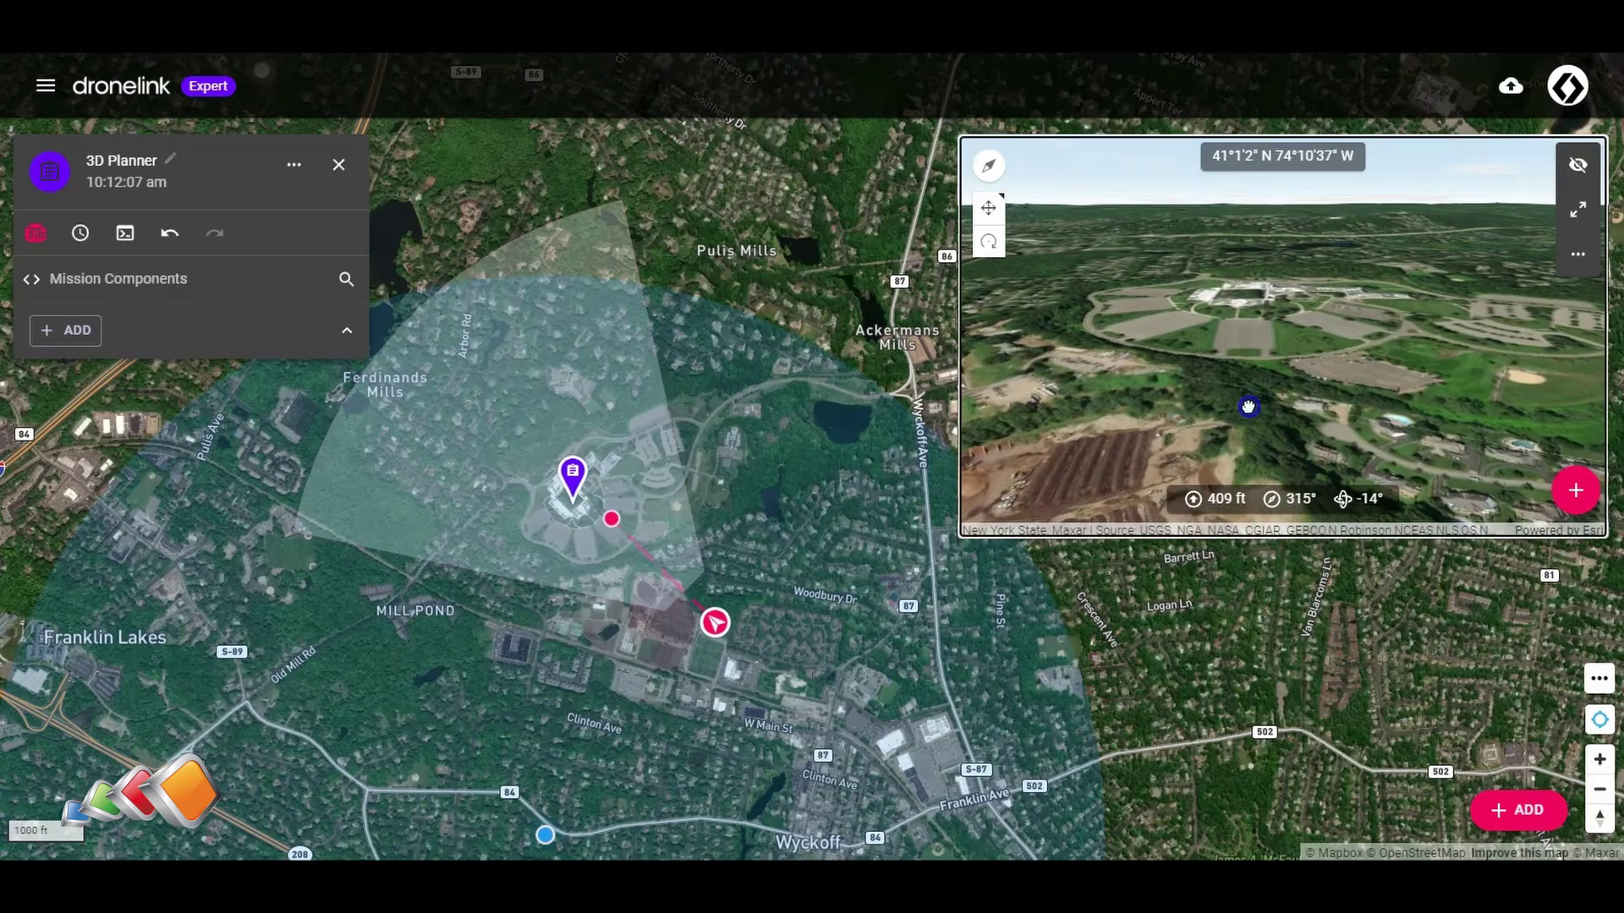
Step: Reset the virtual drone's altitude to 390 ft after the 3D navigation
click(1197, 501)
double_click(1215, 492)
text(390)
click(942, 502)
Step: Move the virtual drone south of the campus to about 41°0'54" N 74°10'58" W and aim its camera at heading 357°, pitch -17°
drag(617, 510, 637, 583)
drag(715, 622, 622, 650)
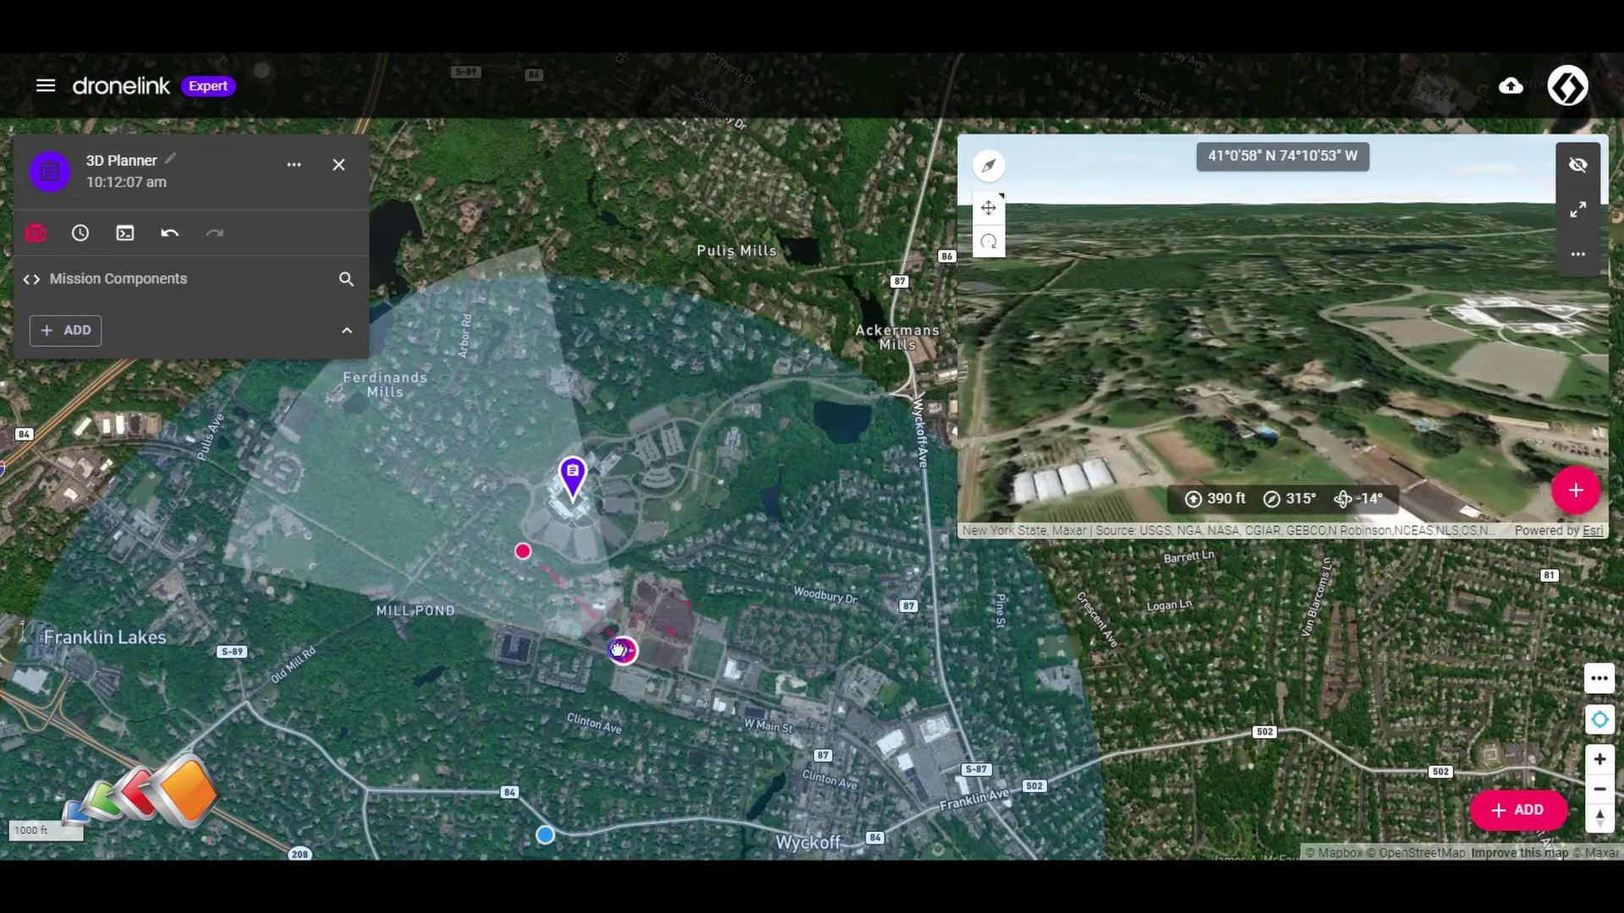
drag(523, 551, 587, 542)
click(596, 672)
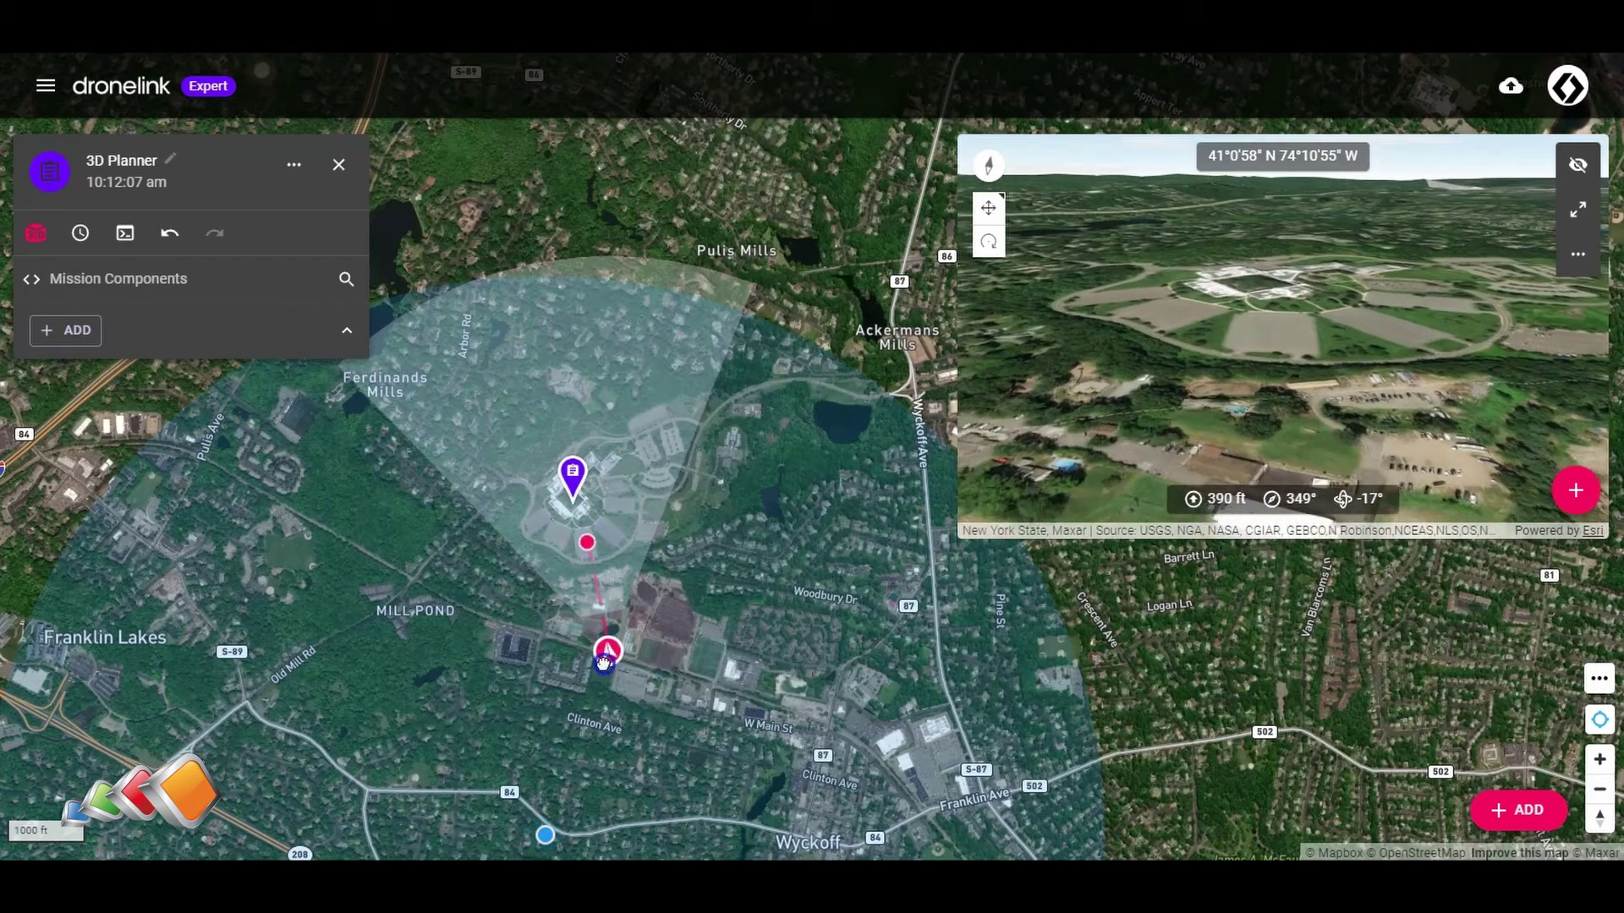
drag(603, 663, 592, 689)
drag(575, 571, 591, 570)
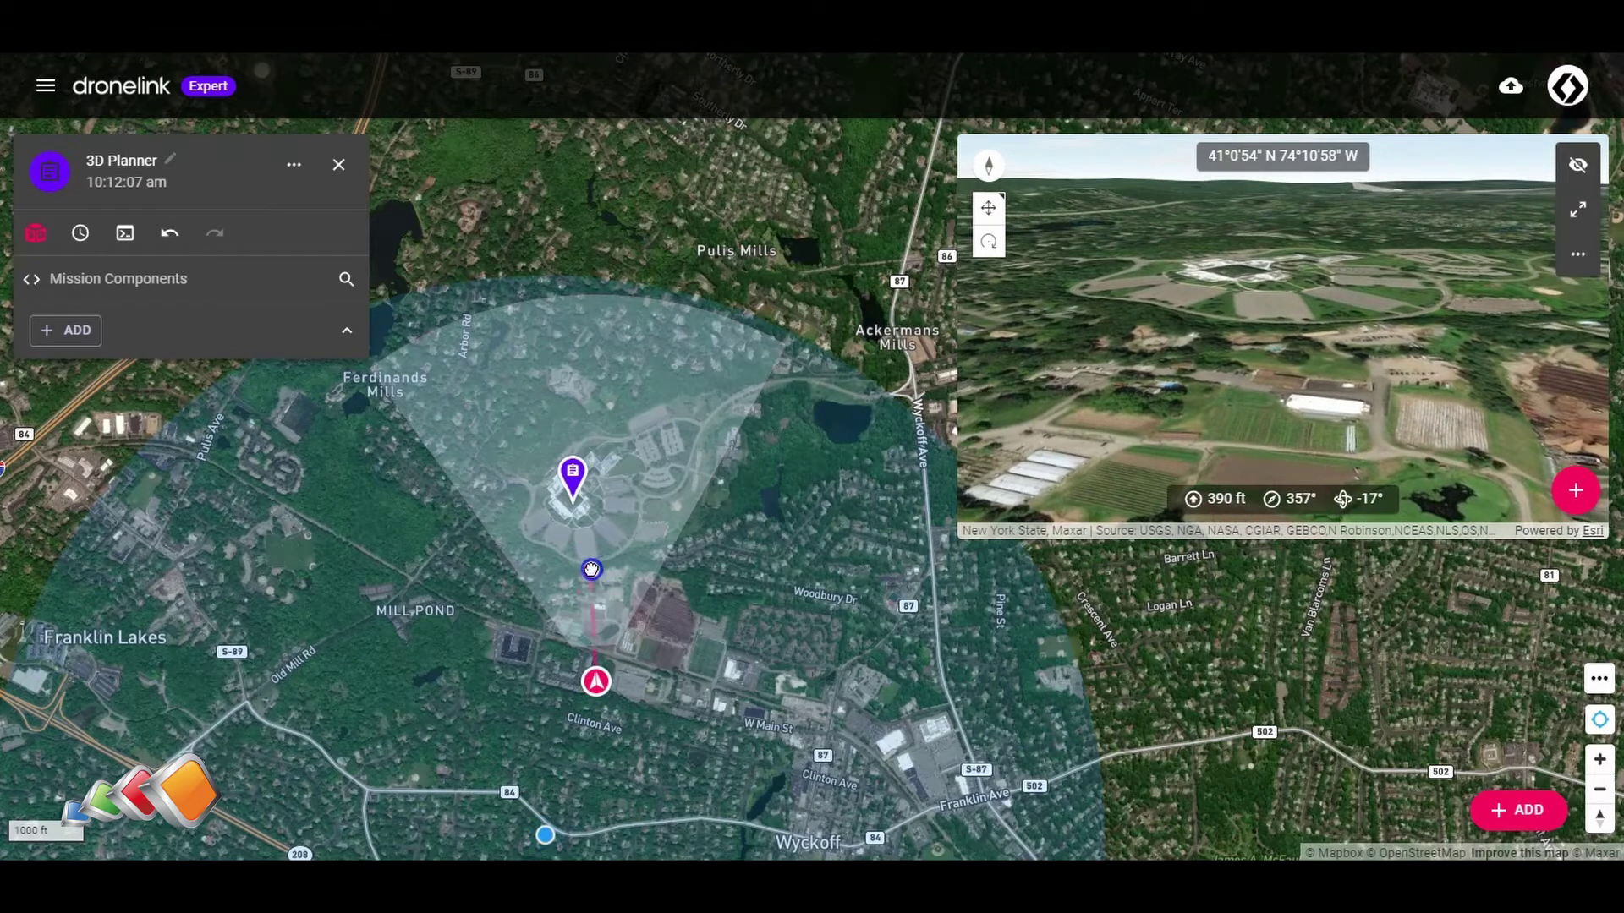
click(820, 439)
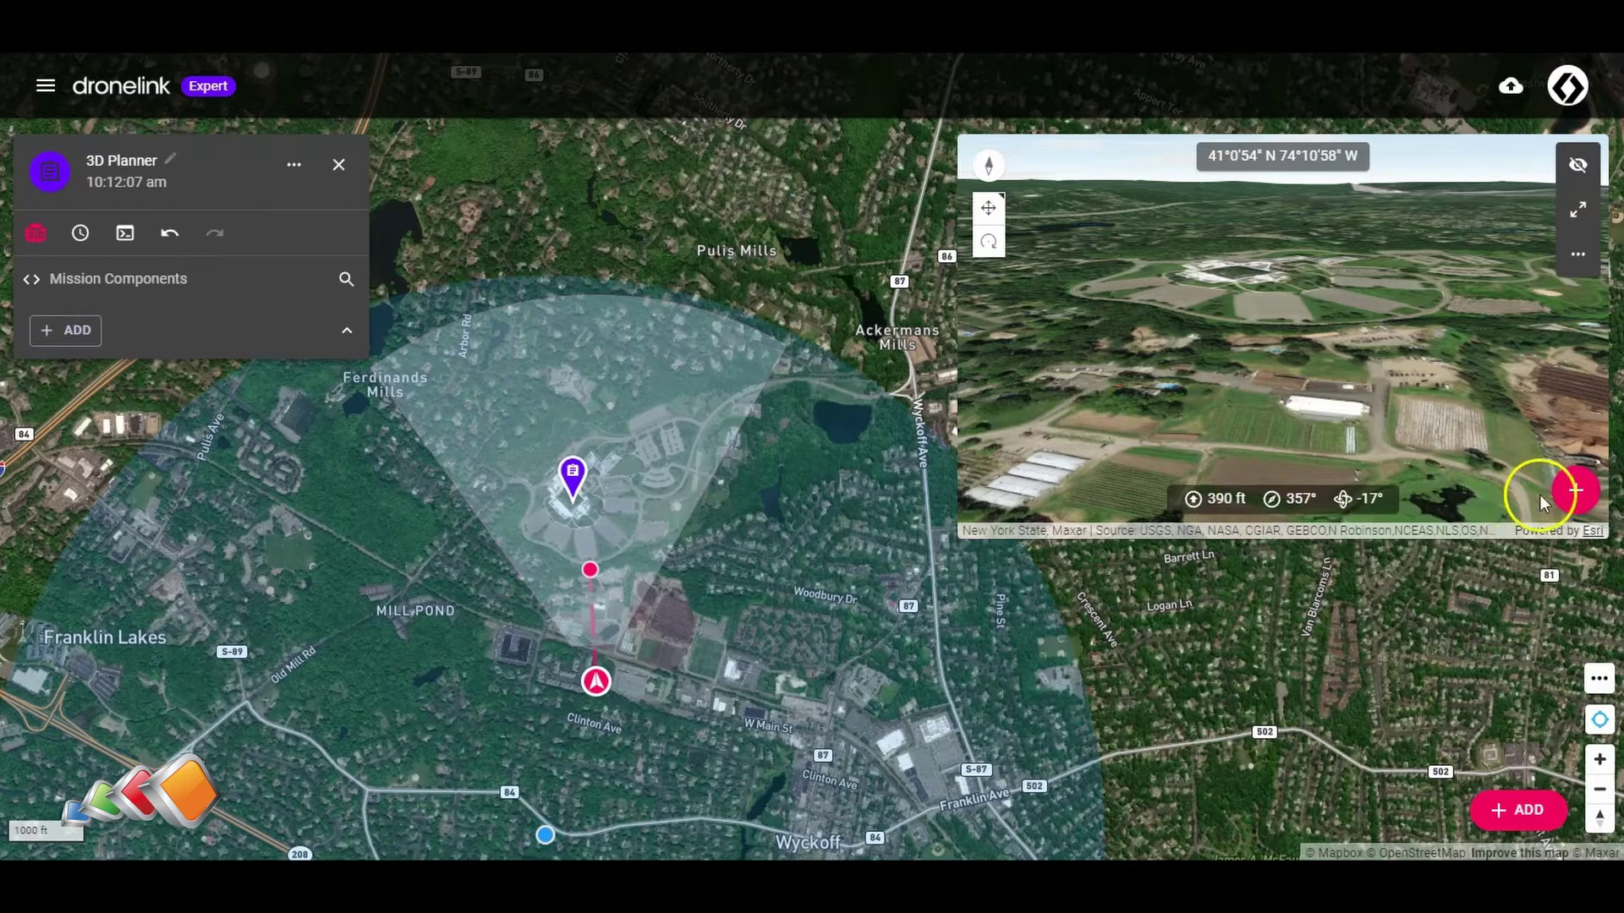
Step: Add a Photo component to the mission from the virtual drone's current position and camera view
click(1576, 492)
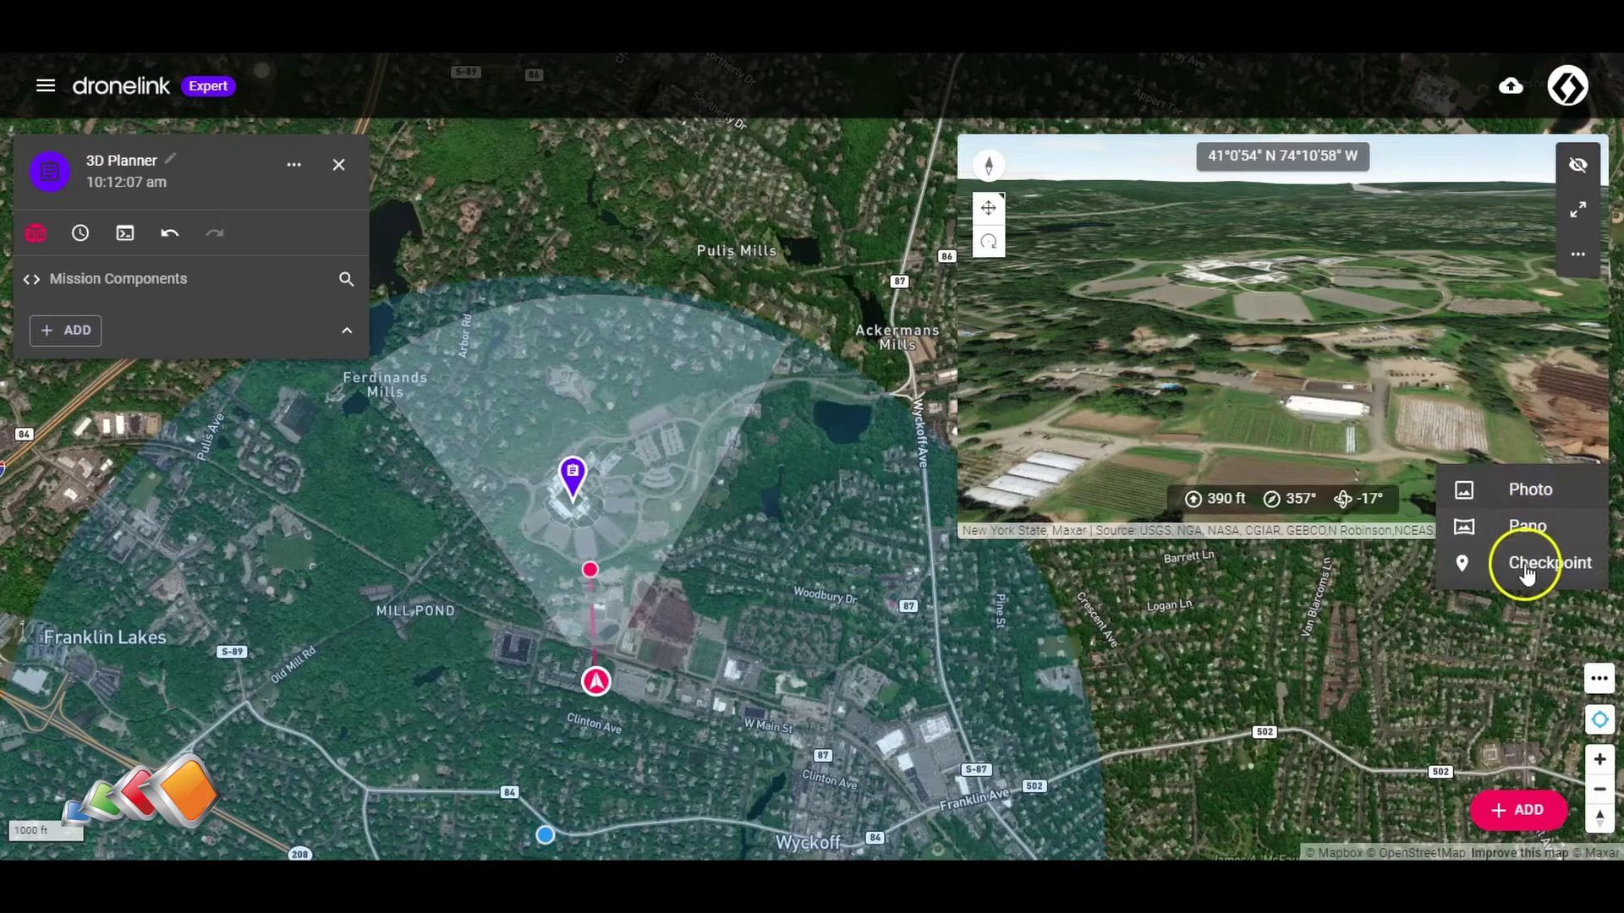
click(1544, 499)
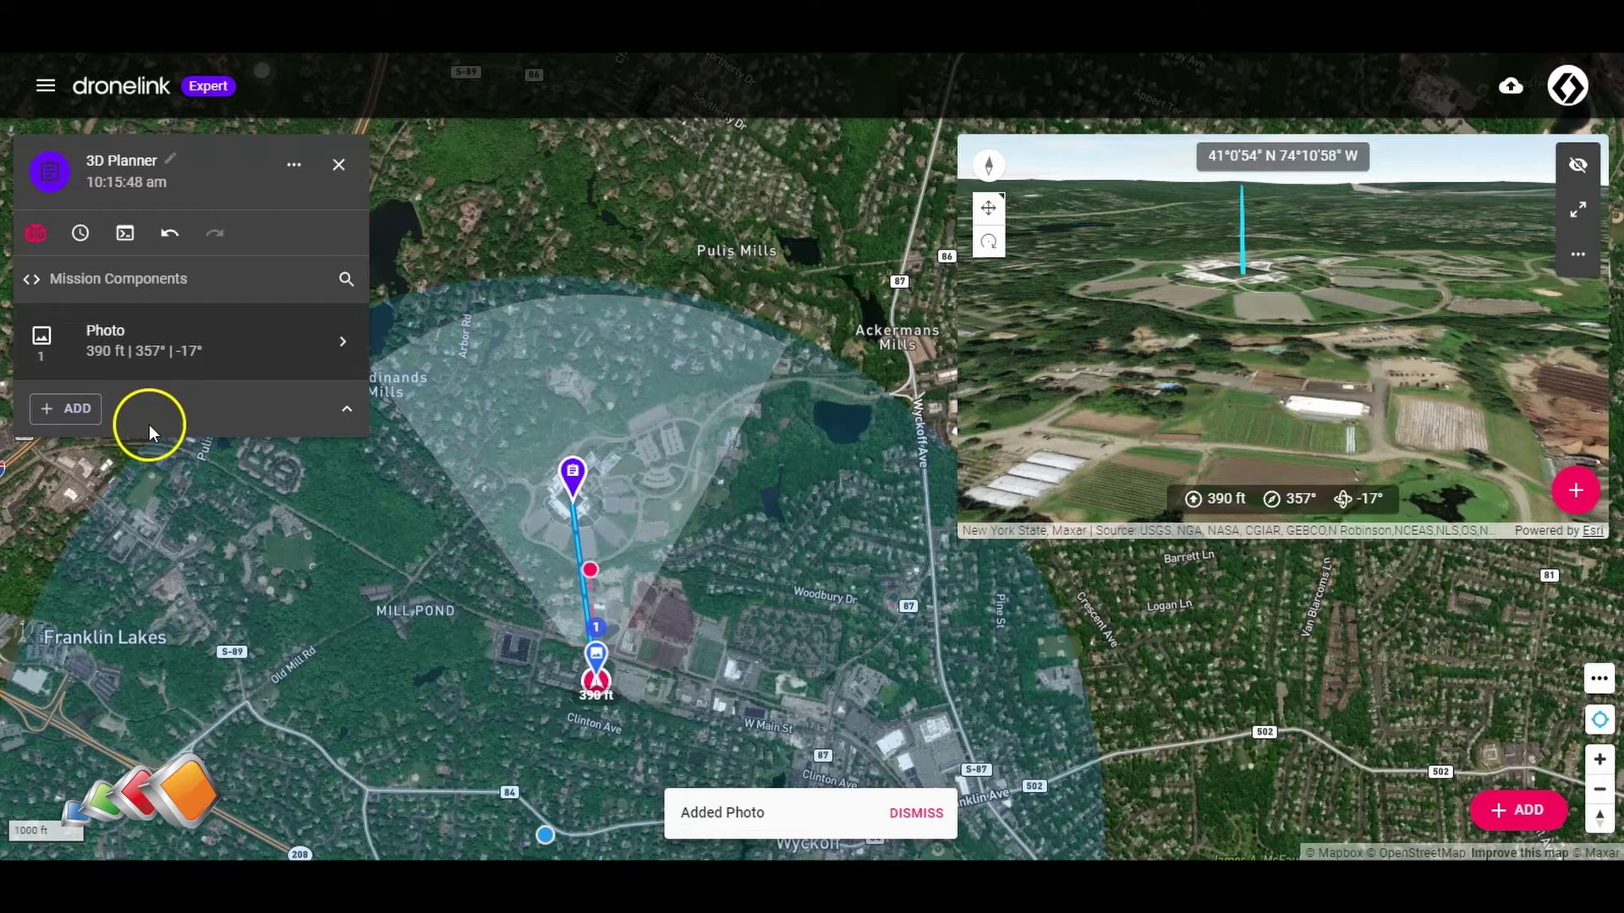
Step: Add a Waypoints component southwest of the campus and add a waypoint to it from the virtual drone's current view
click(66, 407)
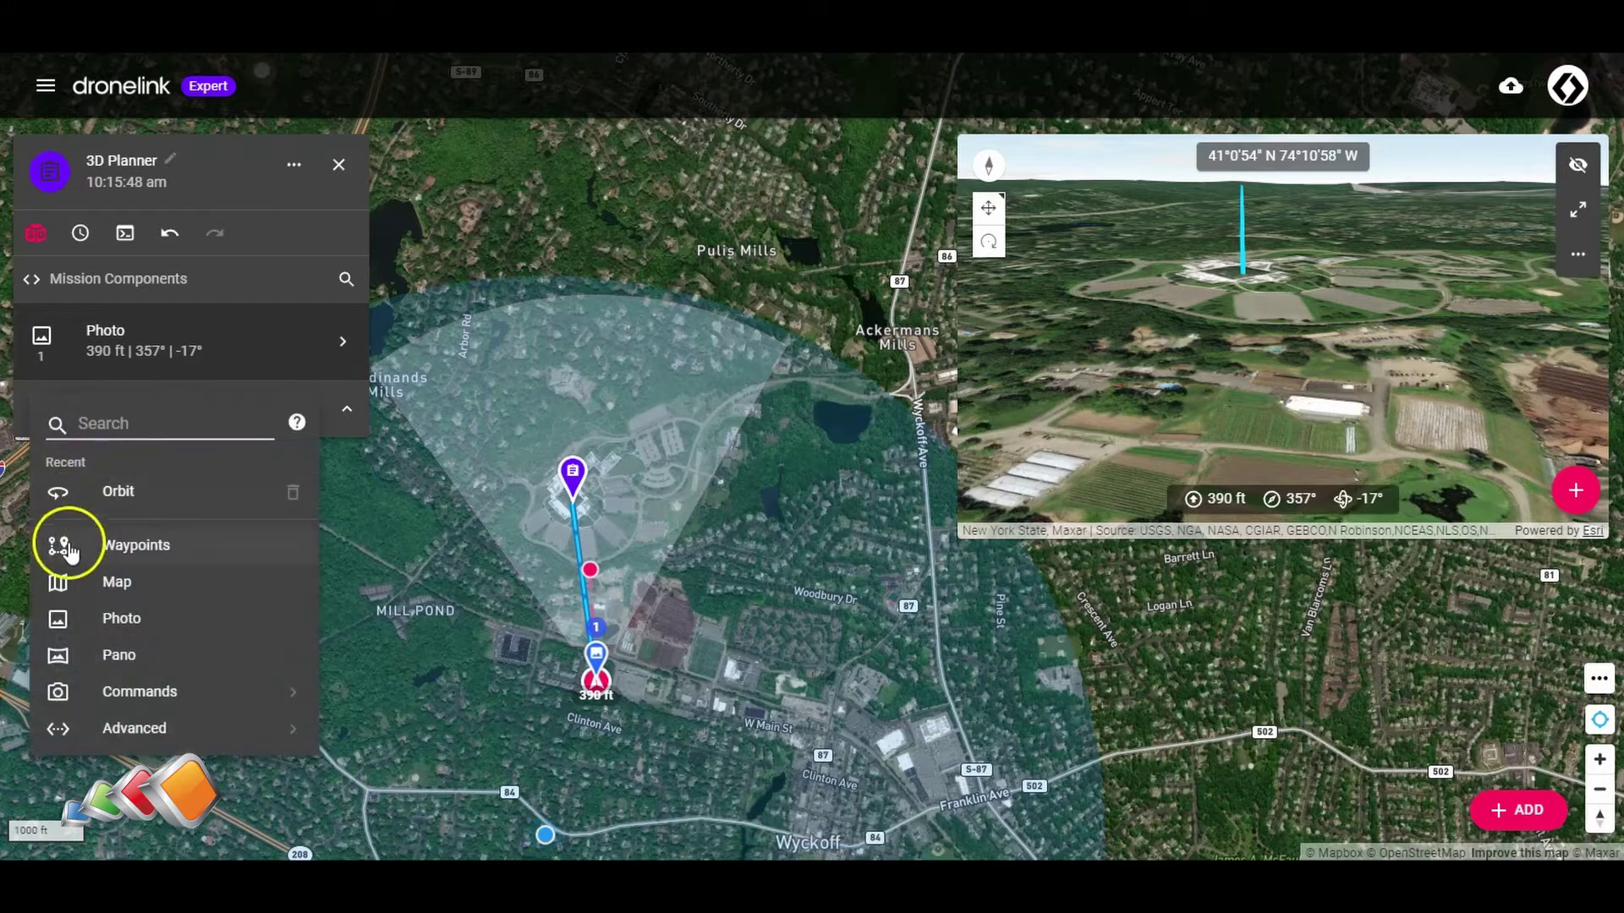
click(117, 548)
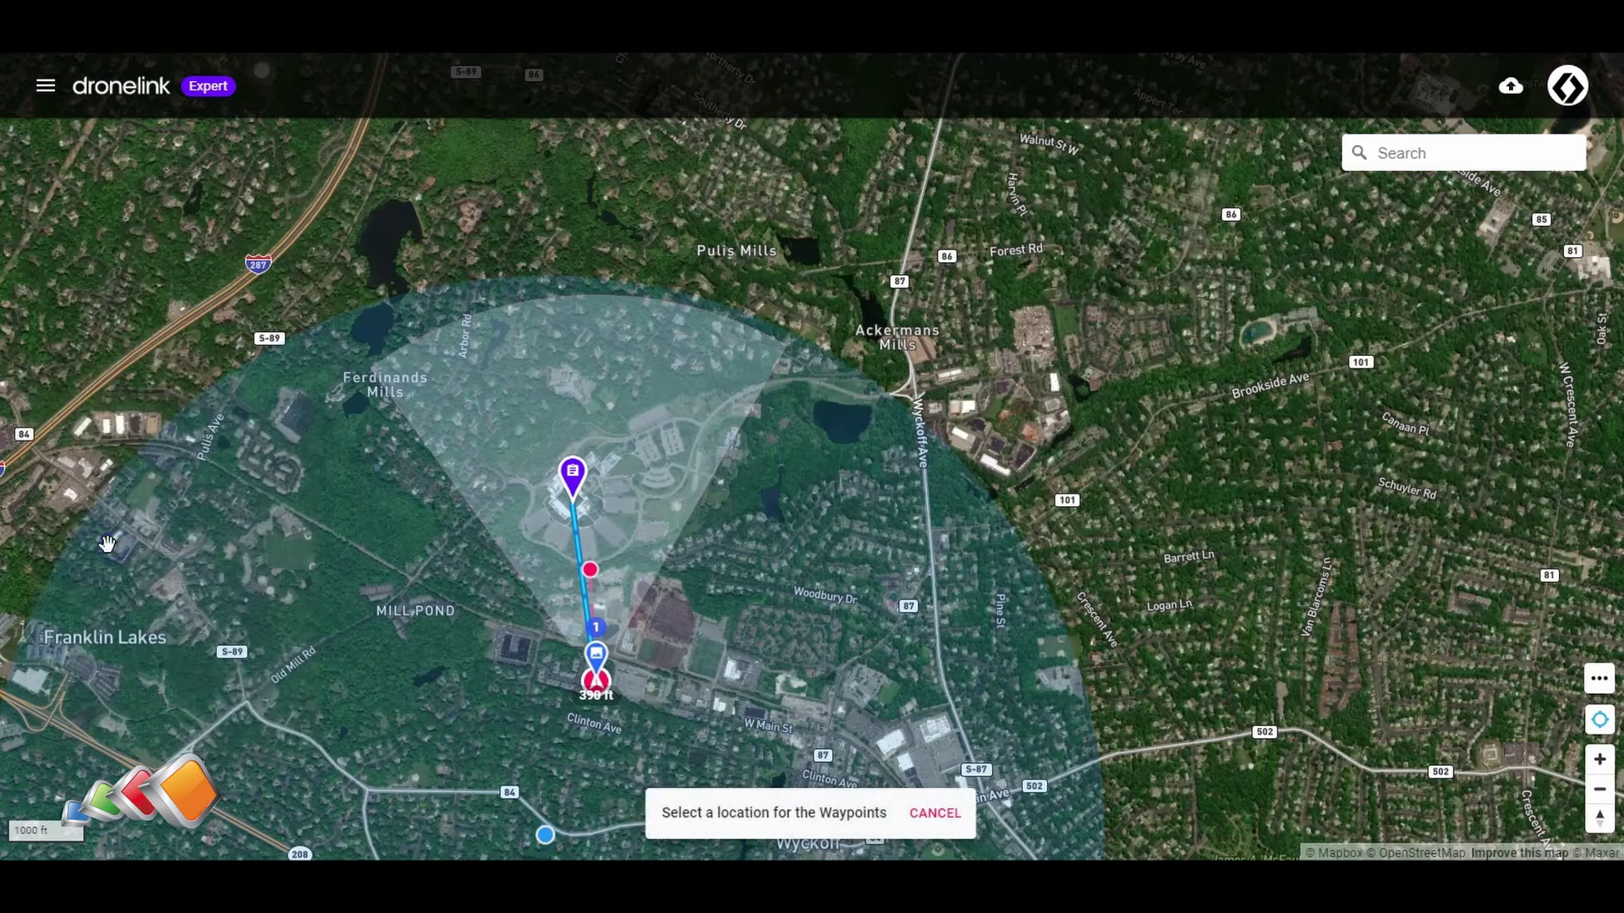
click(490, 702)
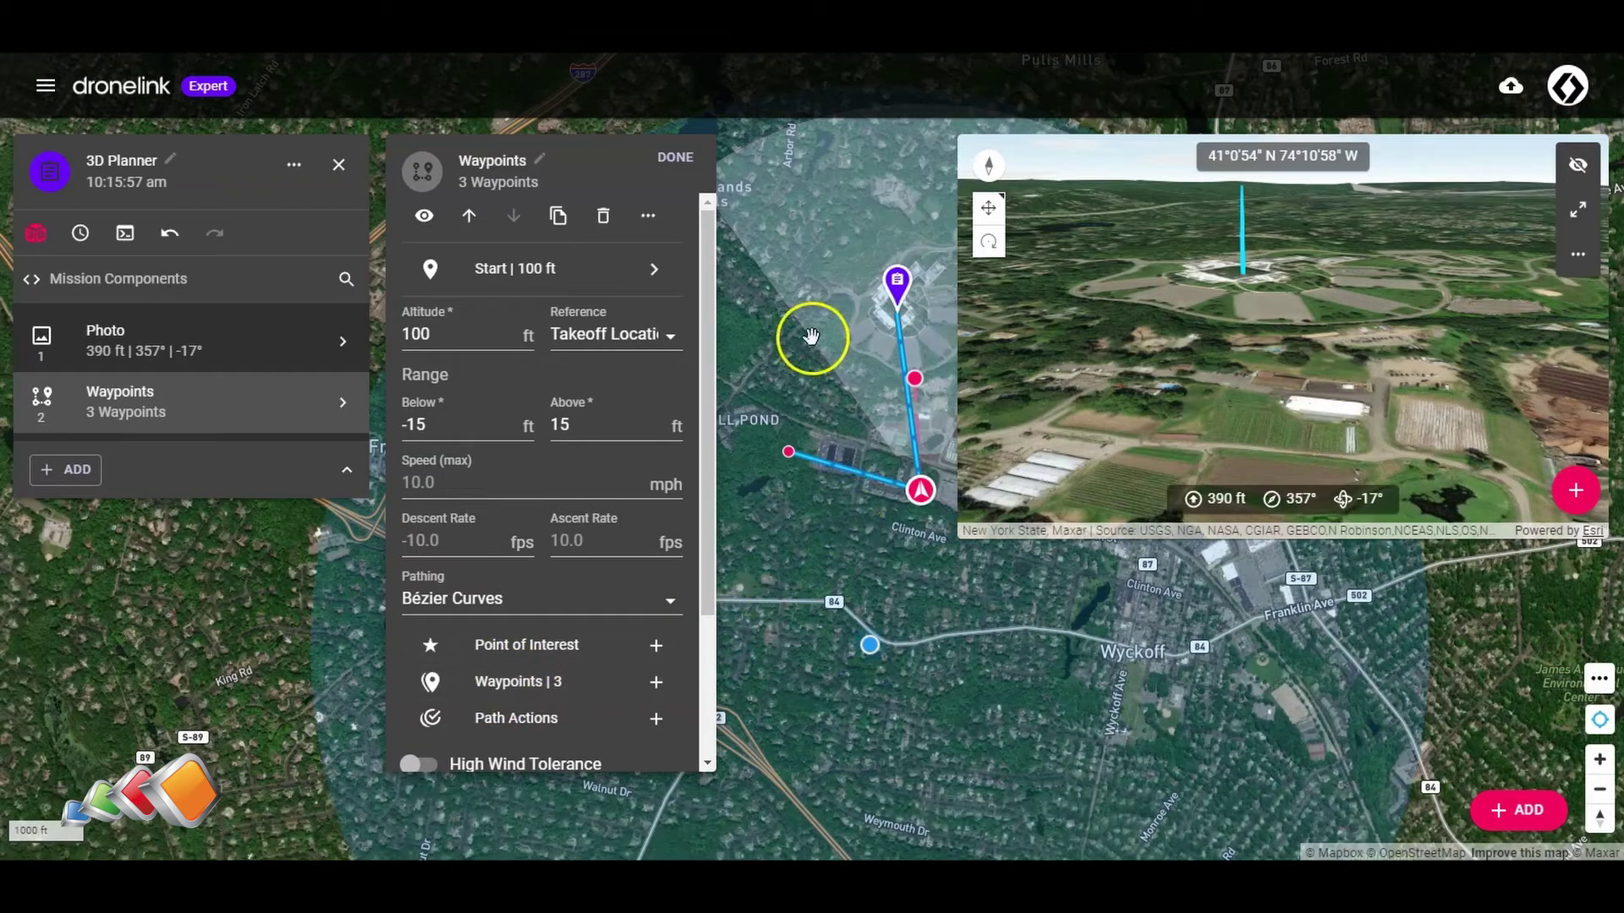
click(675, 157)
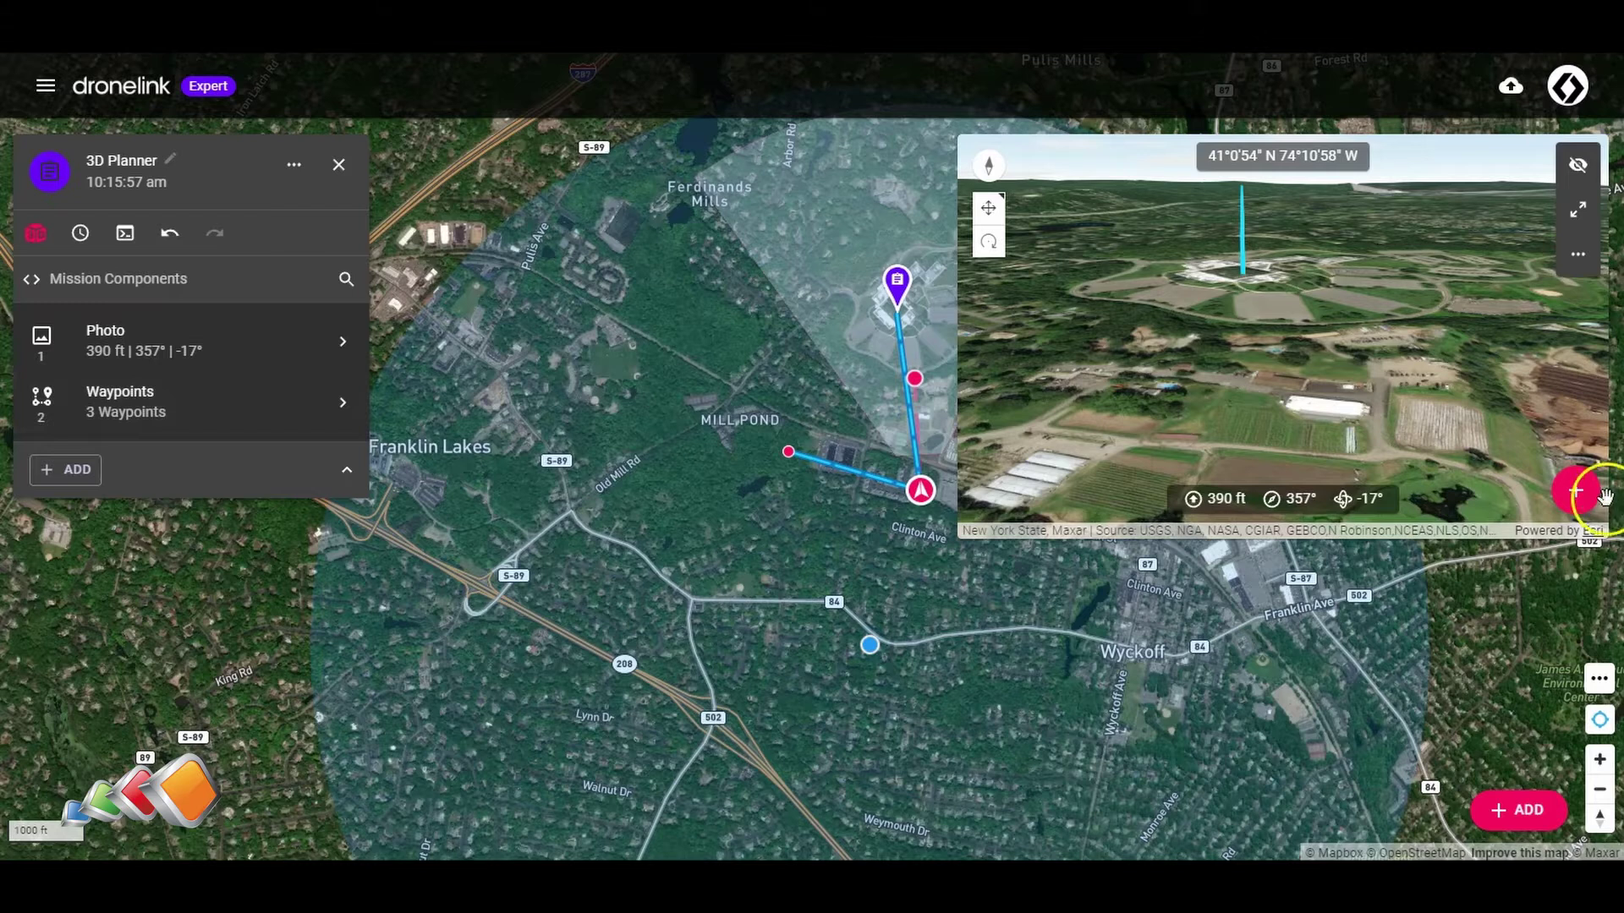
click(1580, 494)
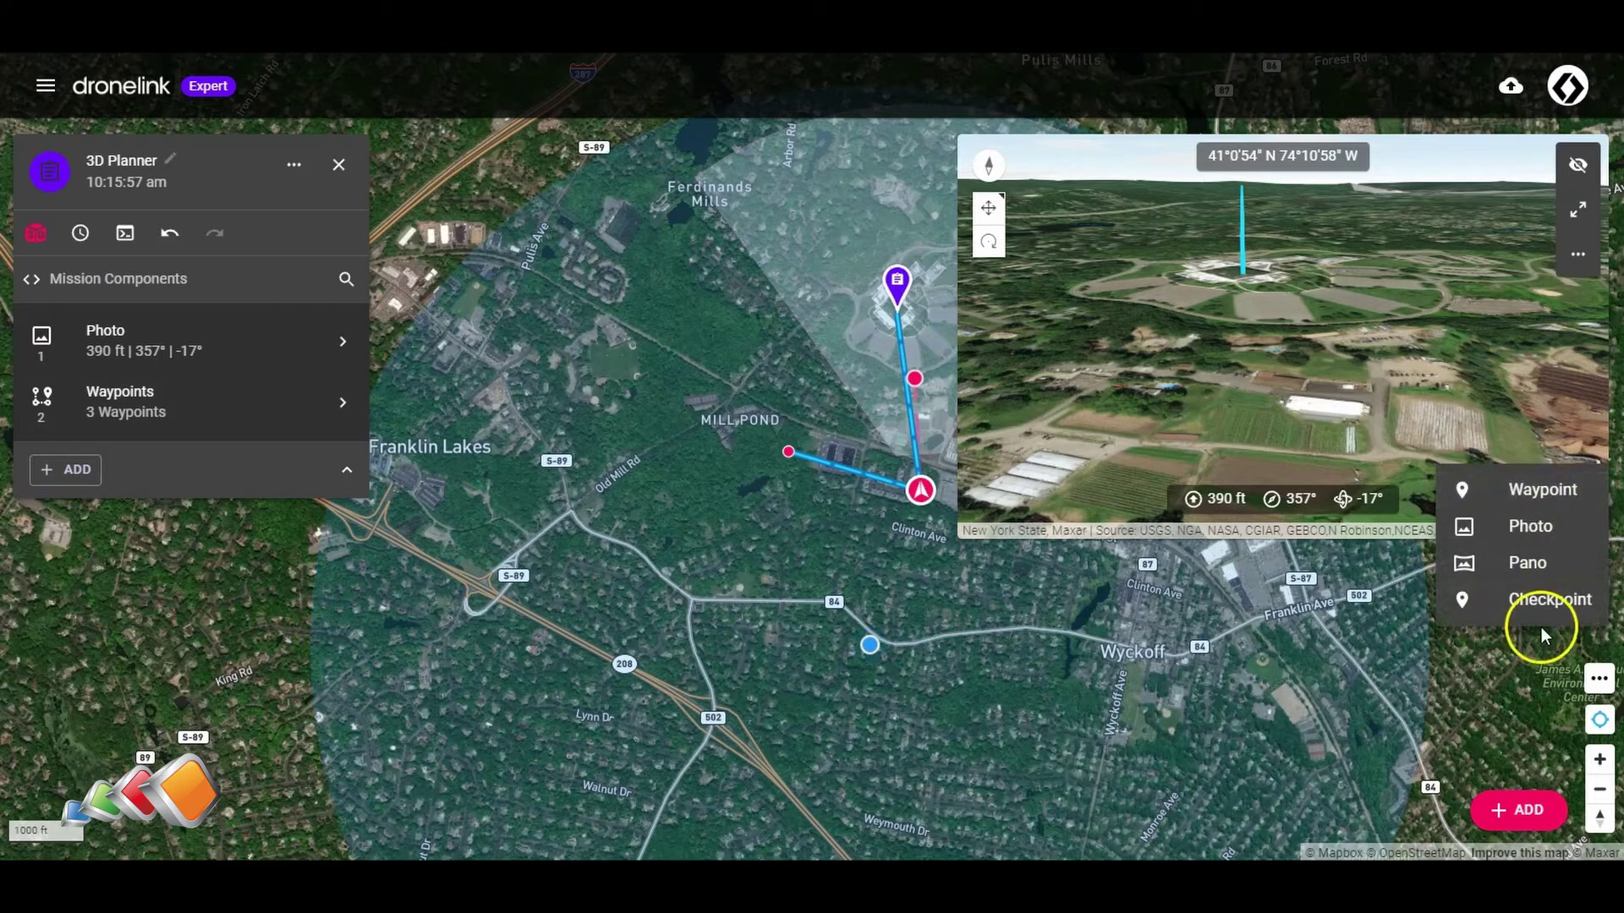
click(1544, 494)
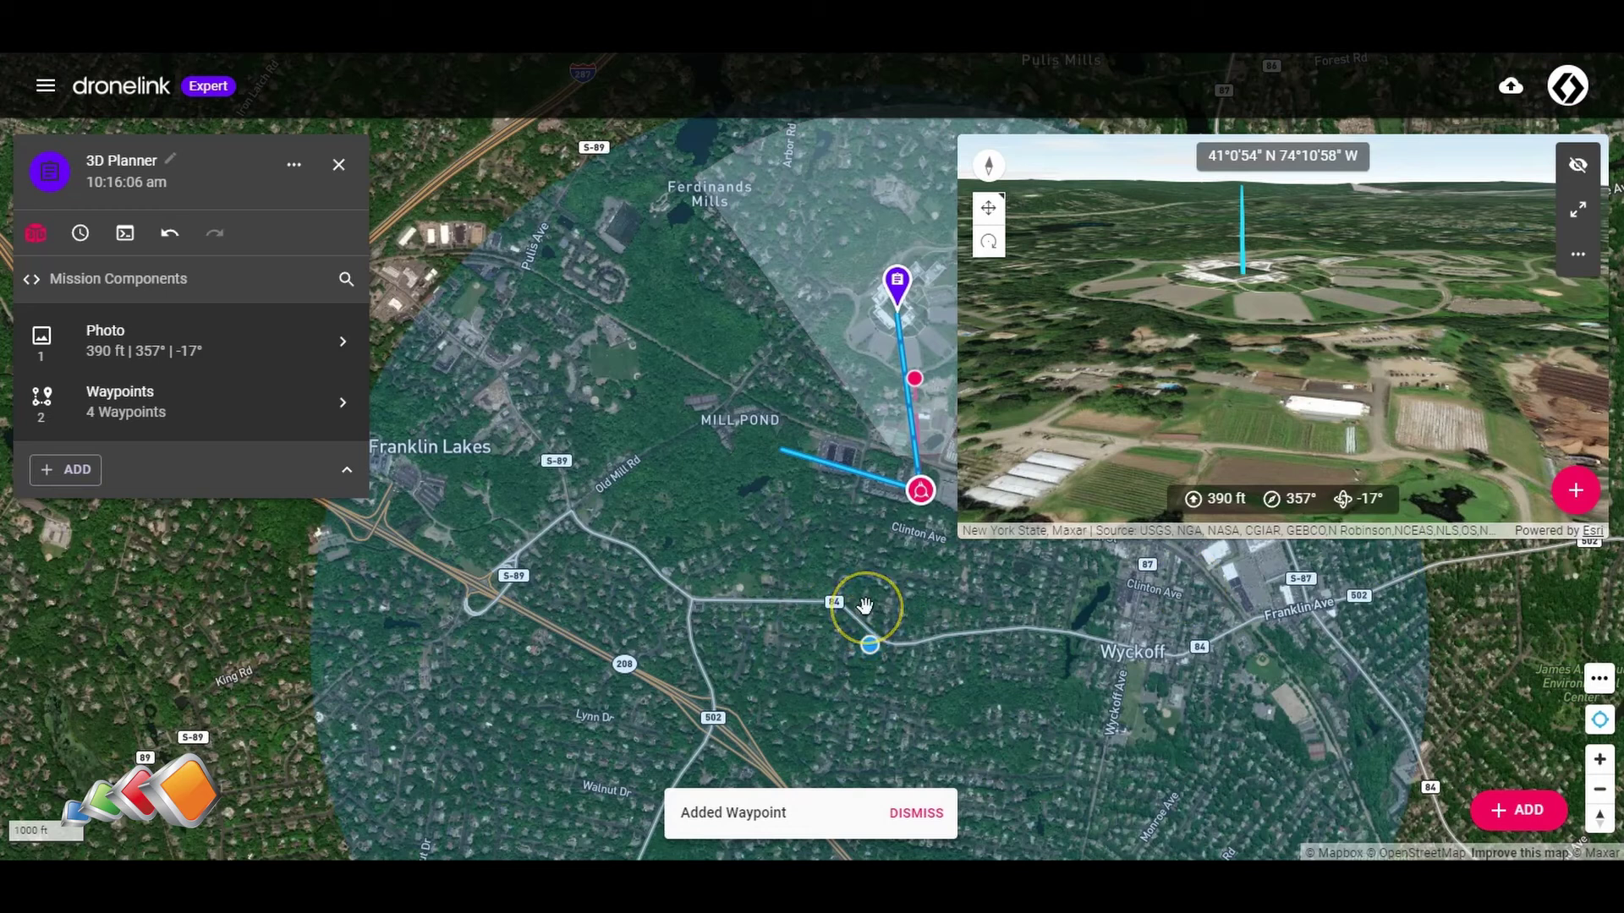
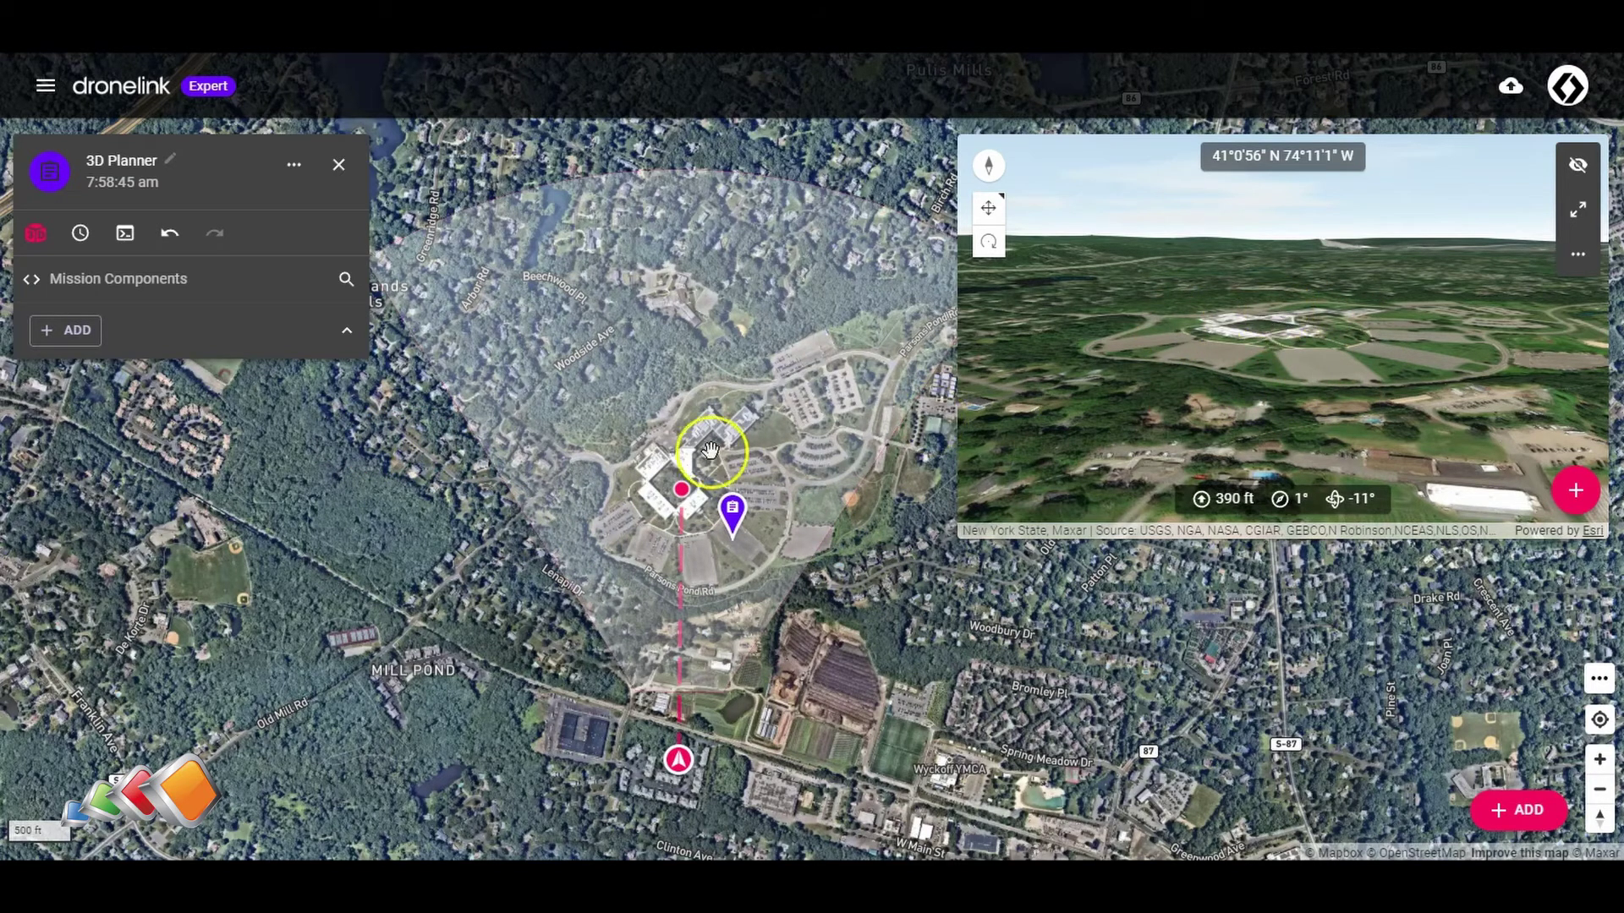
Step: Add an Orbit component centred on the main campus building's courtyard and enlarge its radius to about 666 ft
click(78, 333)
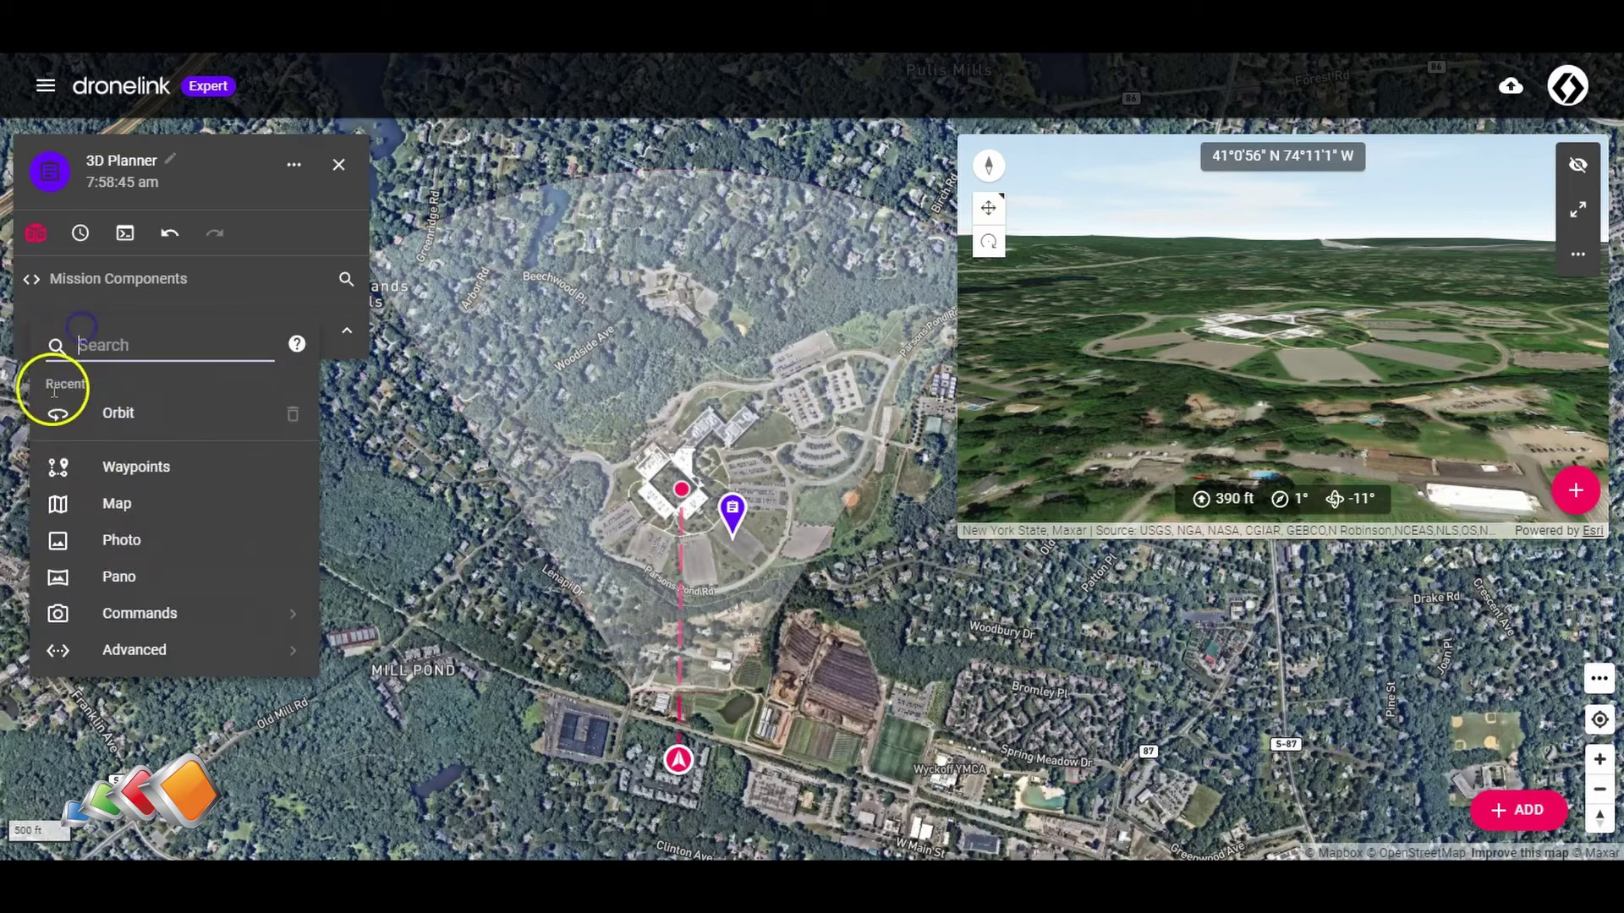
click(109, 414)
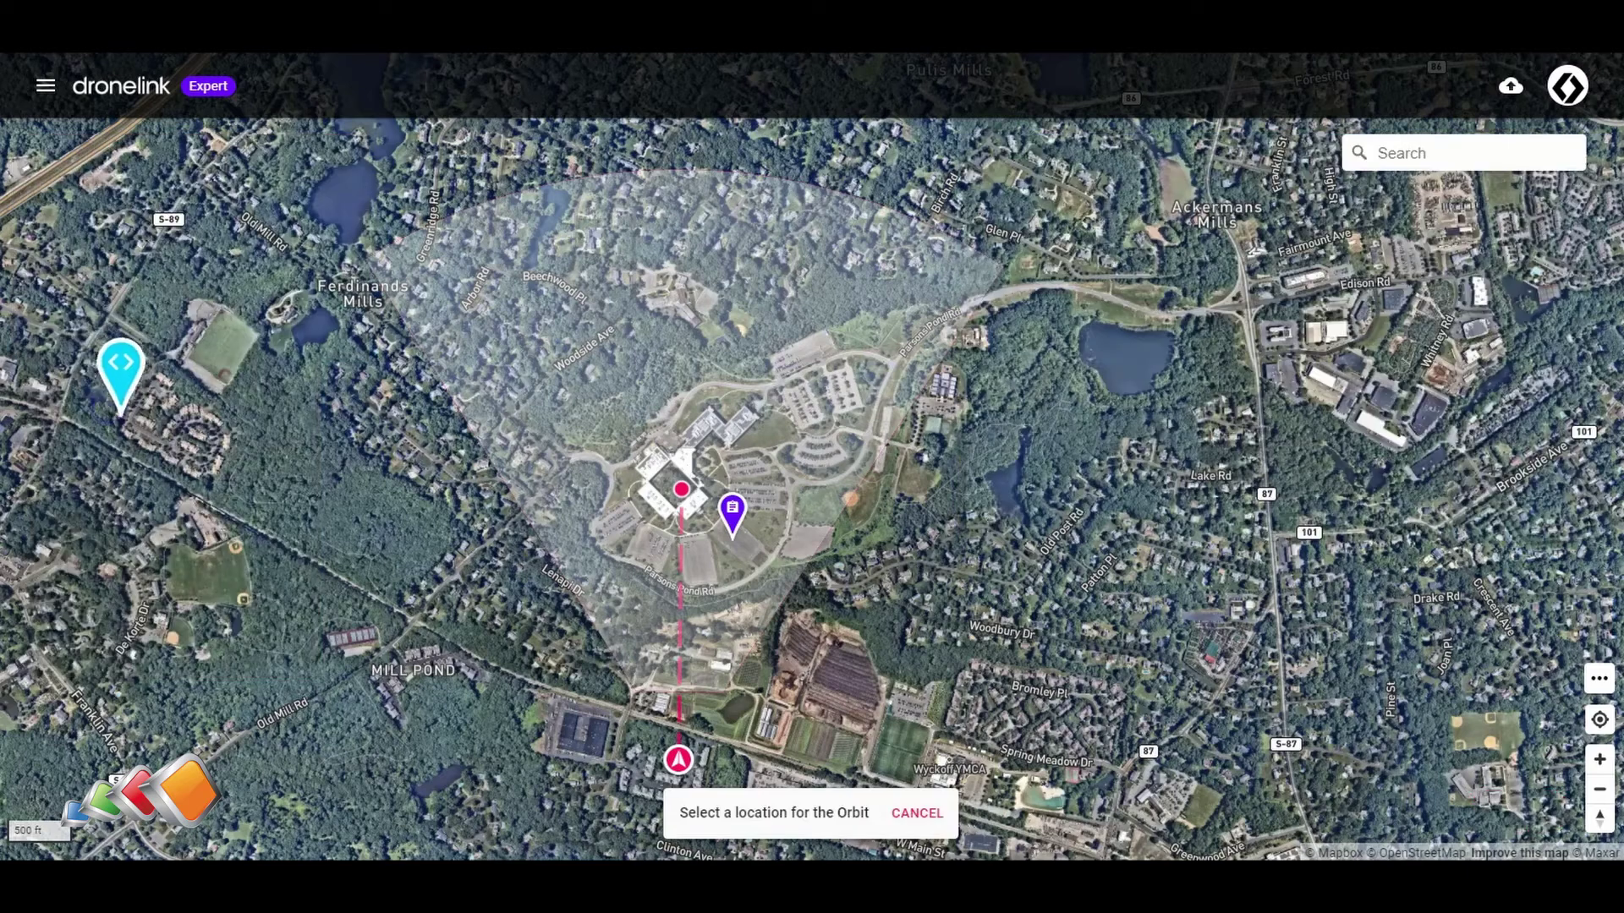
click(670, 479)
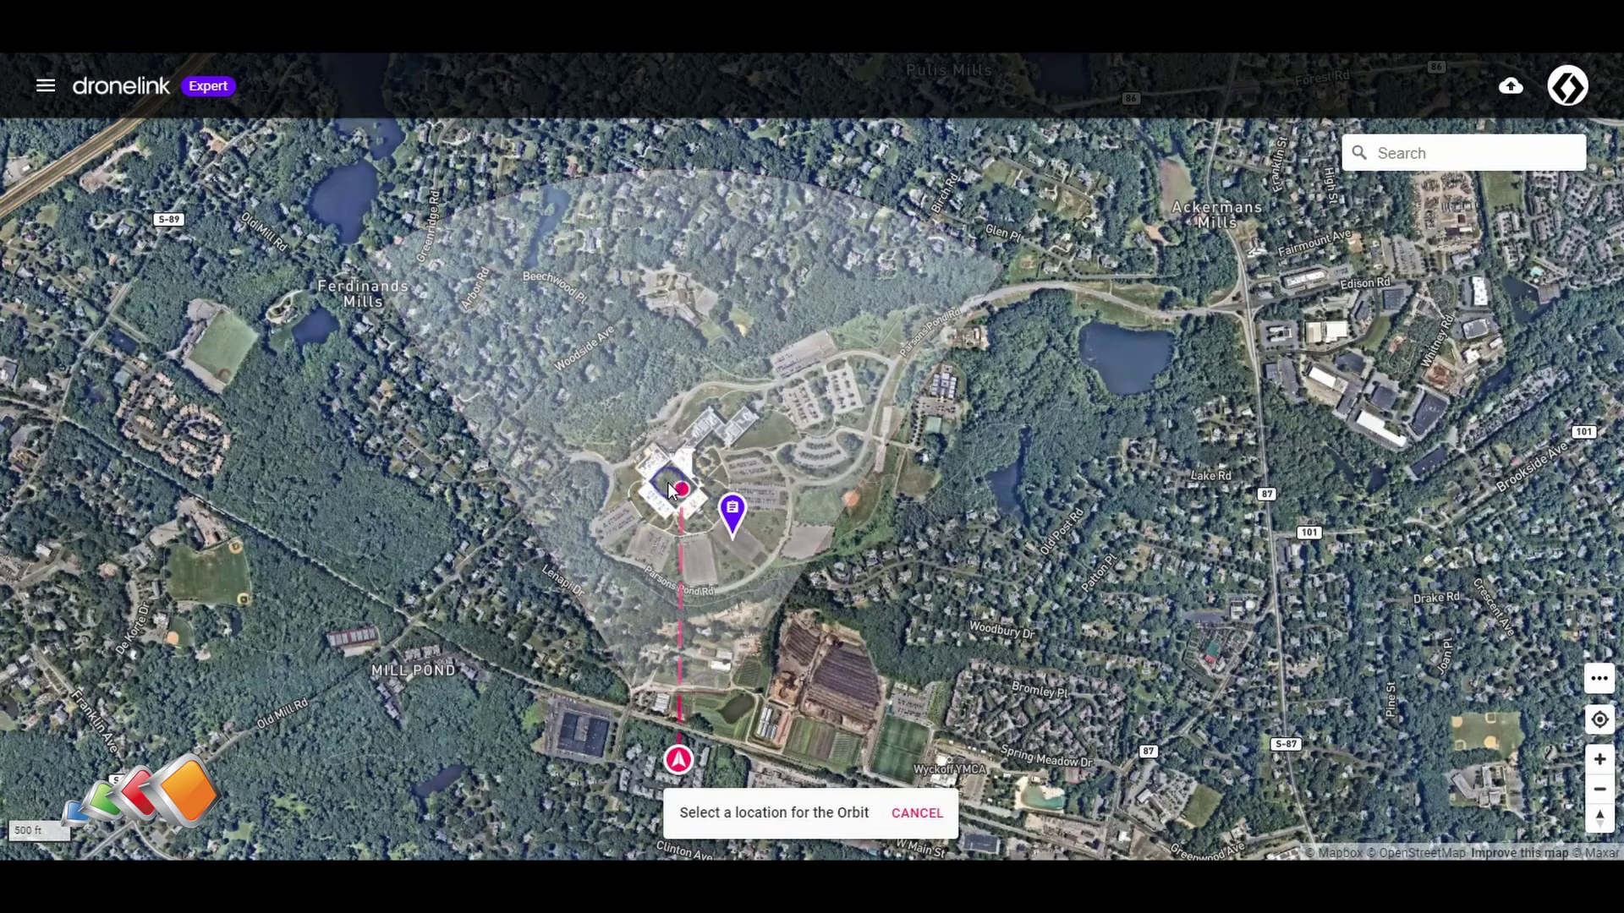
scroll(812, 465, up, 5)
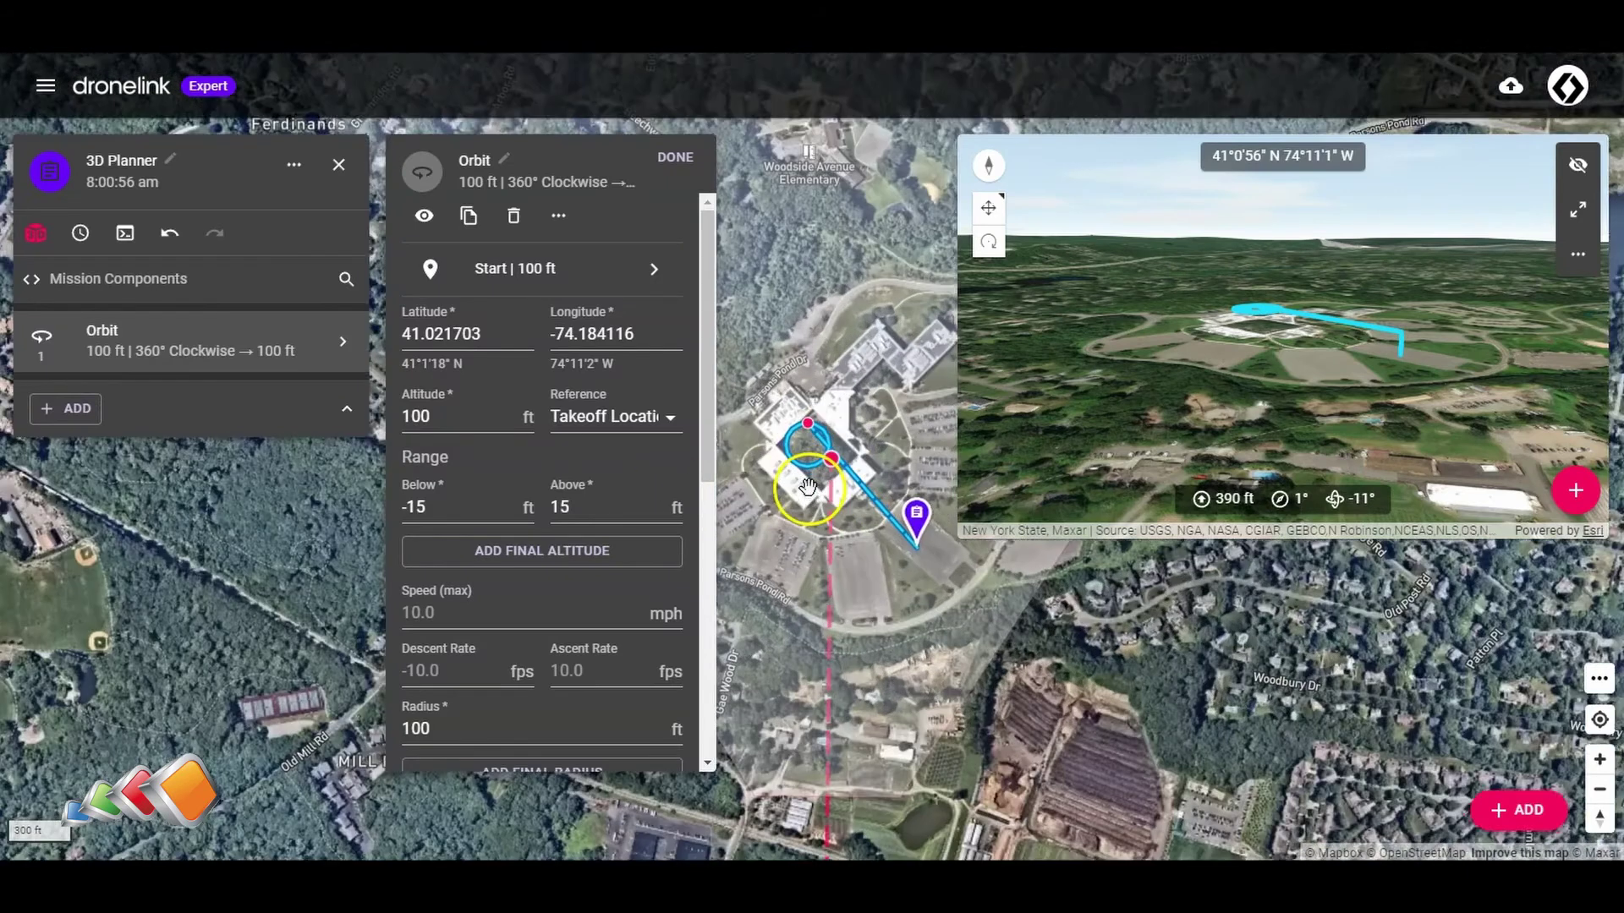
drag(804, 294, 852, 714)
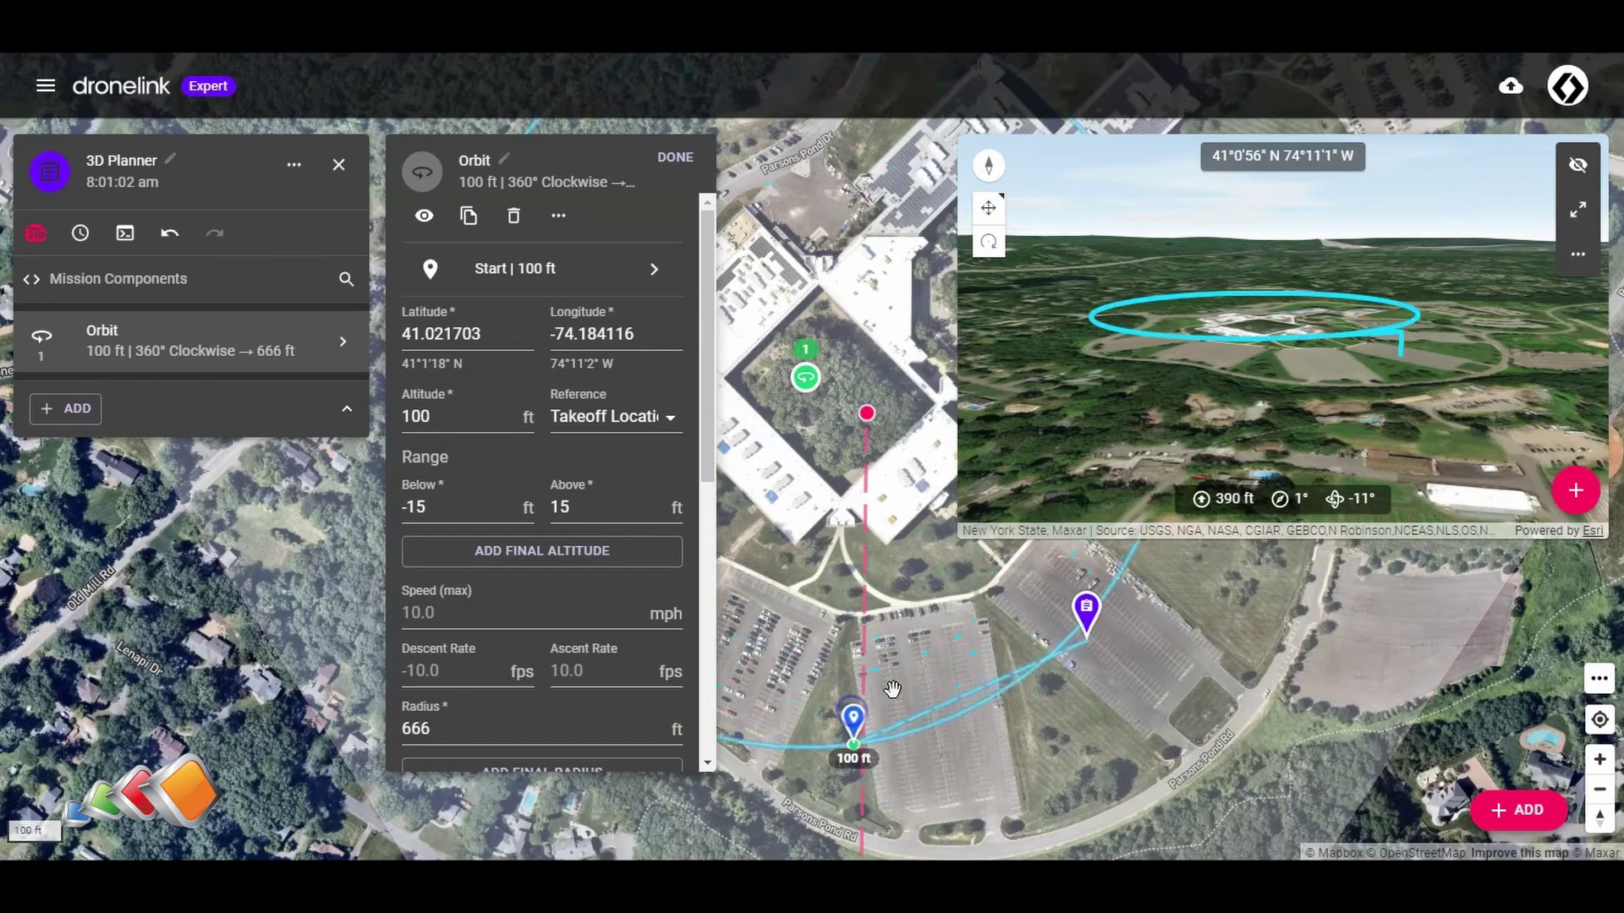
scroll(887, 672, down, 3)
click(669, 169)
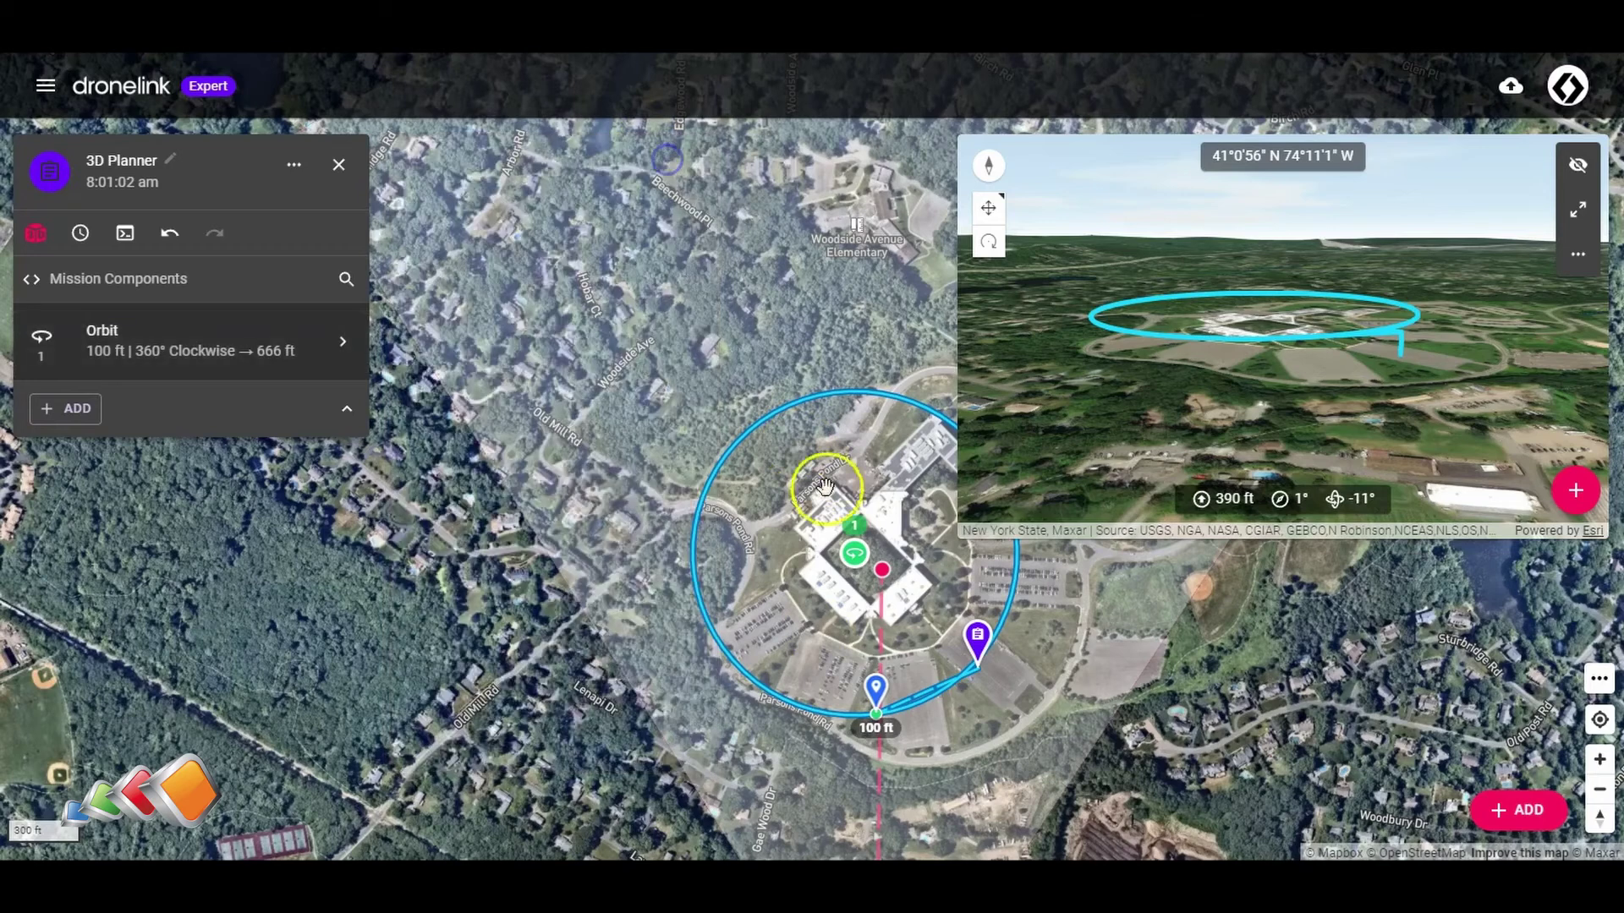
Step: Enlarge the orbit's radius to about 2,161 ft, bringing its start point next to the virtual drone south of the campus
scroll(827, 472, down, 2)
mouse_move(949, 652)
mouse_down()
mouse_move(1005, 654)
mouse_move(934, 531)
mouse_up()
mouse_move(786, 486)
mouse_down()
mouse_move(802, 727)
mouse_move(801, 712)
mouse_up()
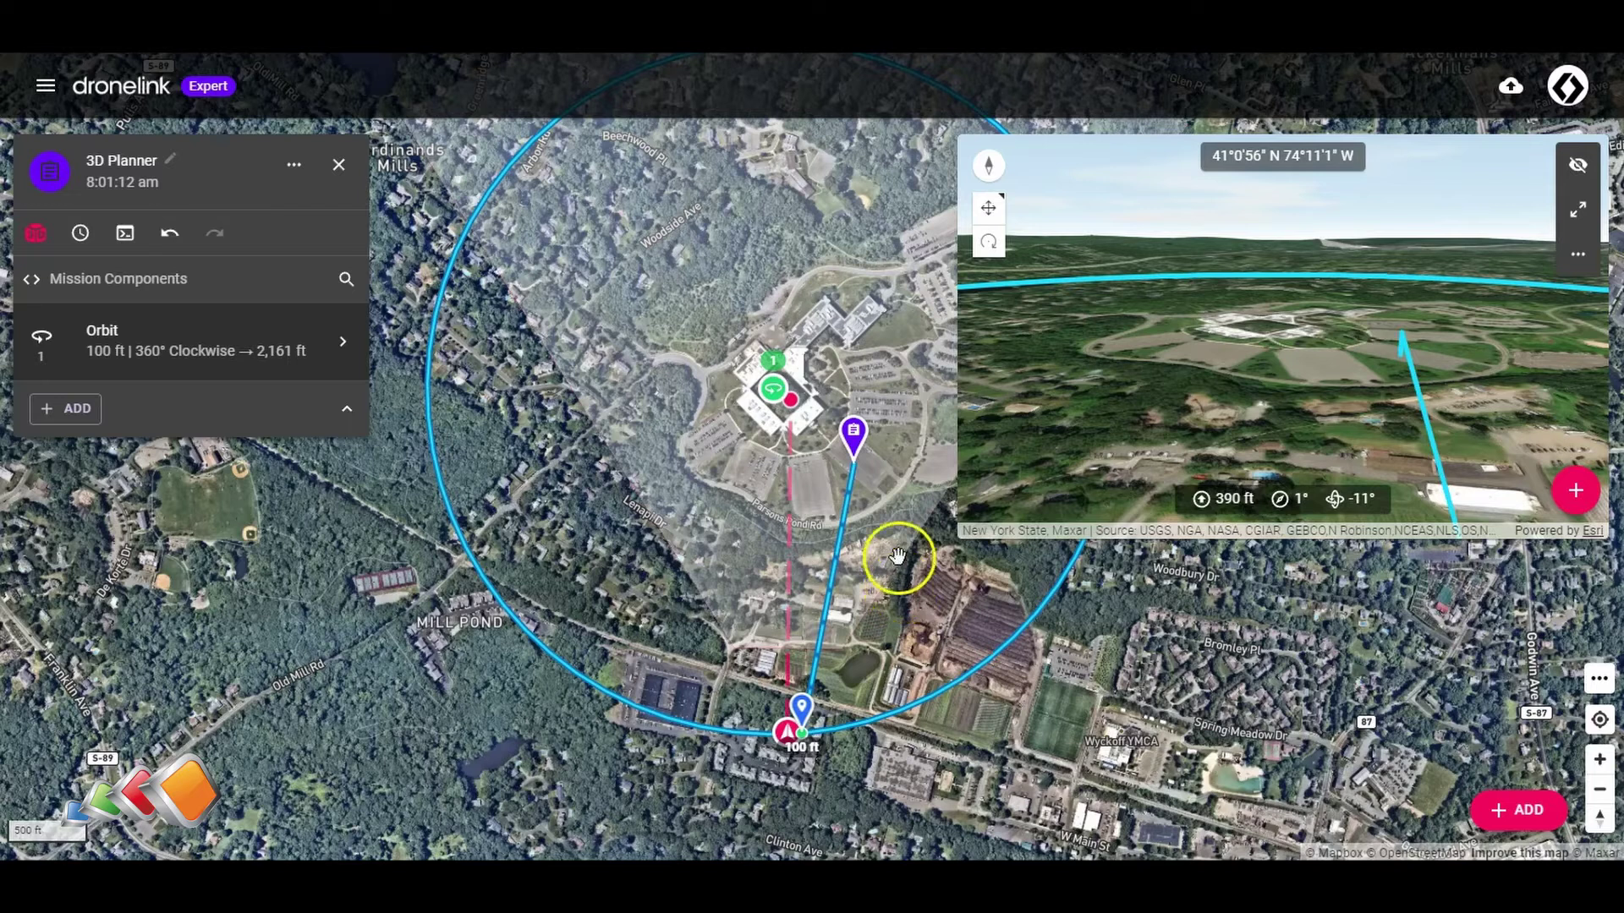
mouse_move(799, 410)
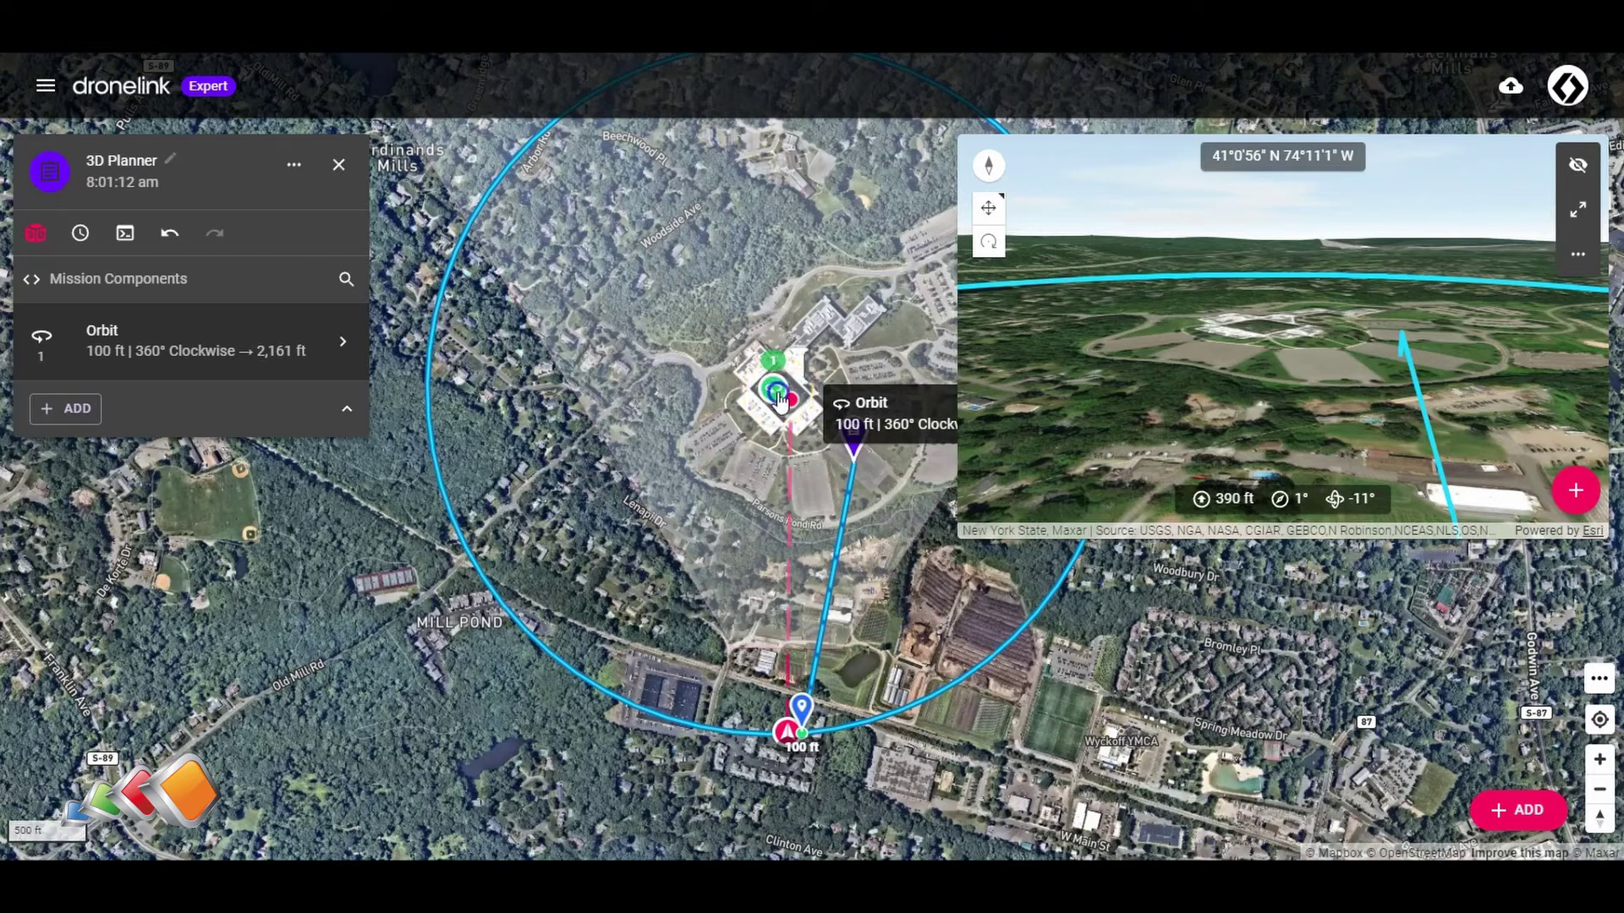
mouse_move(802, 742)
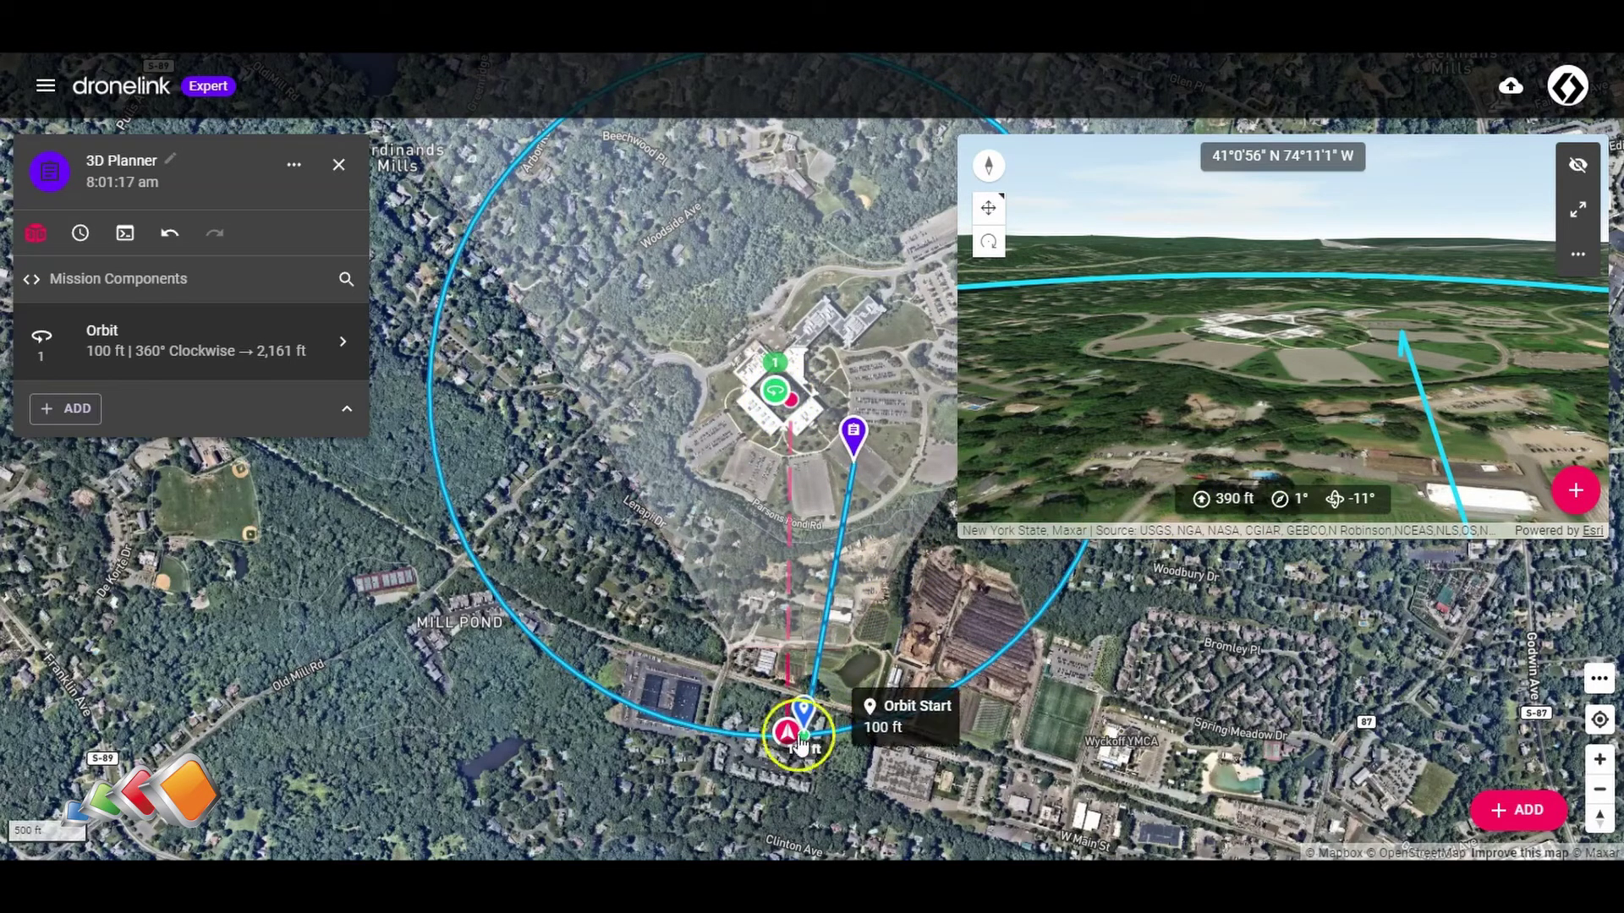
Step: Set the orbit's altitude to 390 ft and close its settings
click(174, 356)
click(447, 414)
drag(446, 417, 389, 419)
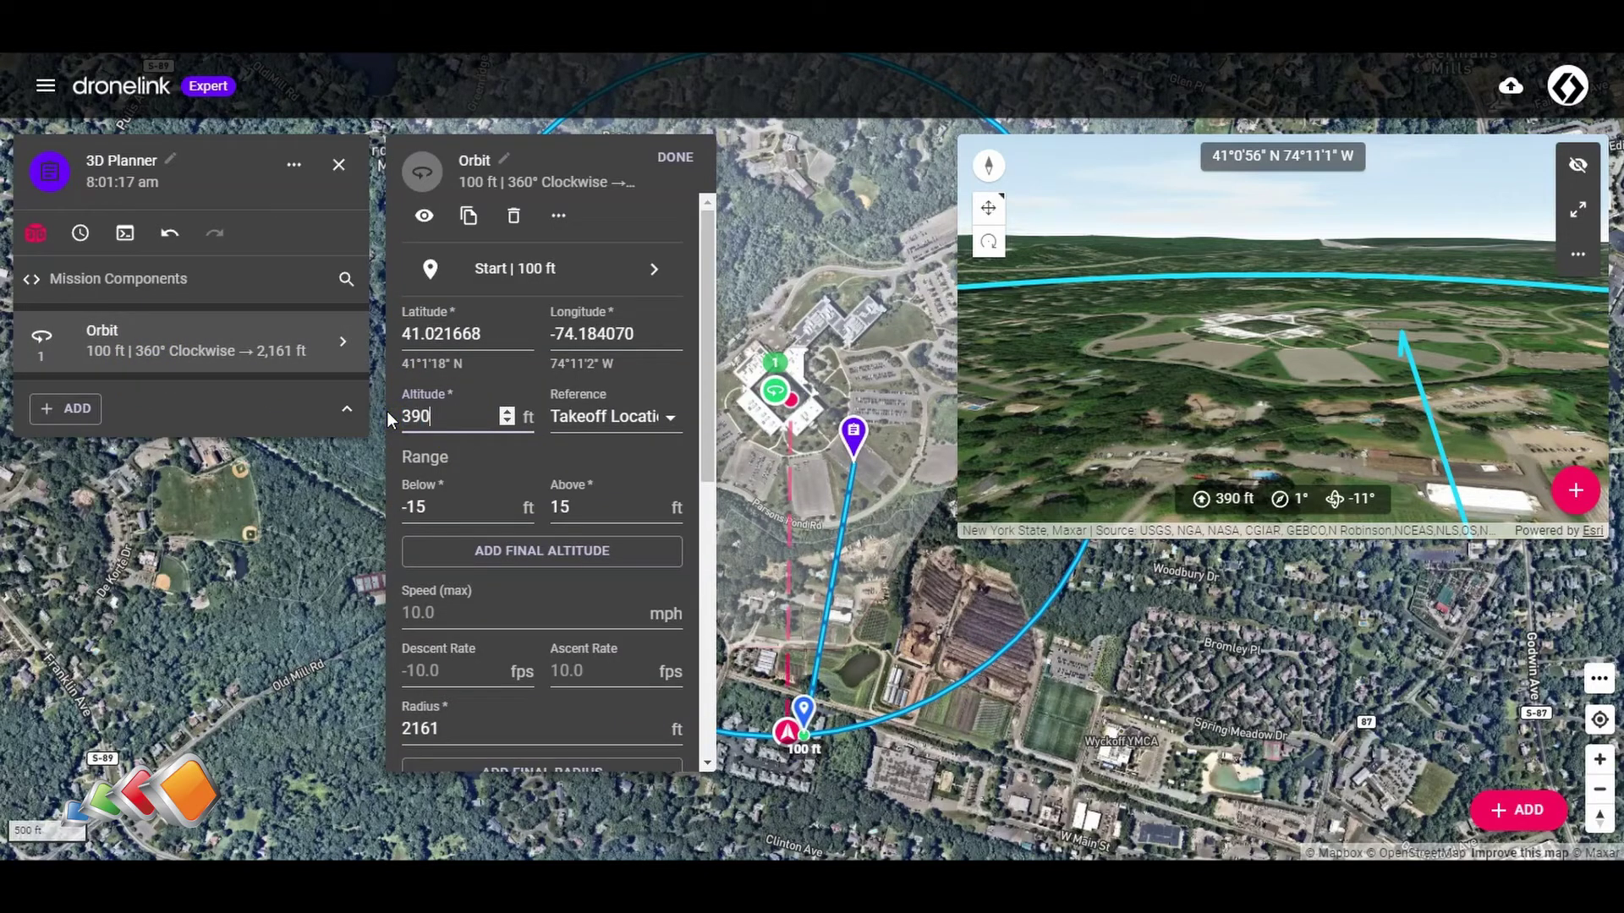
click(675, 158)
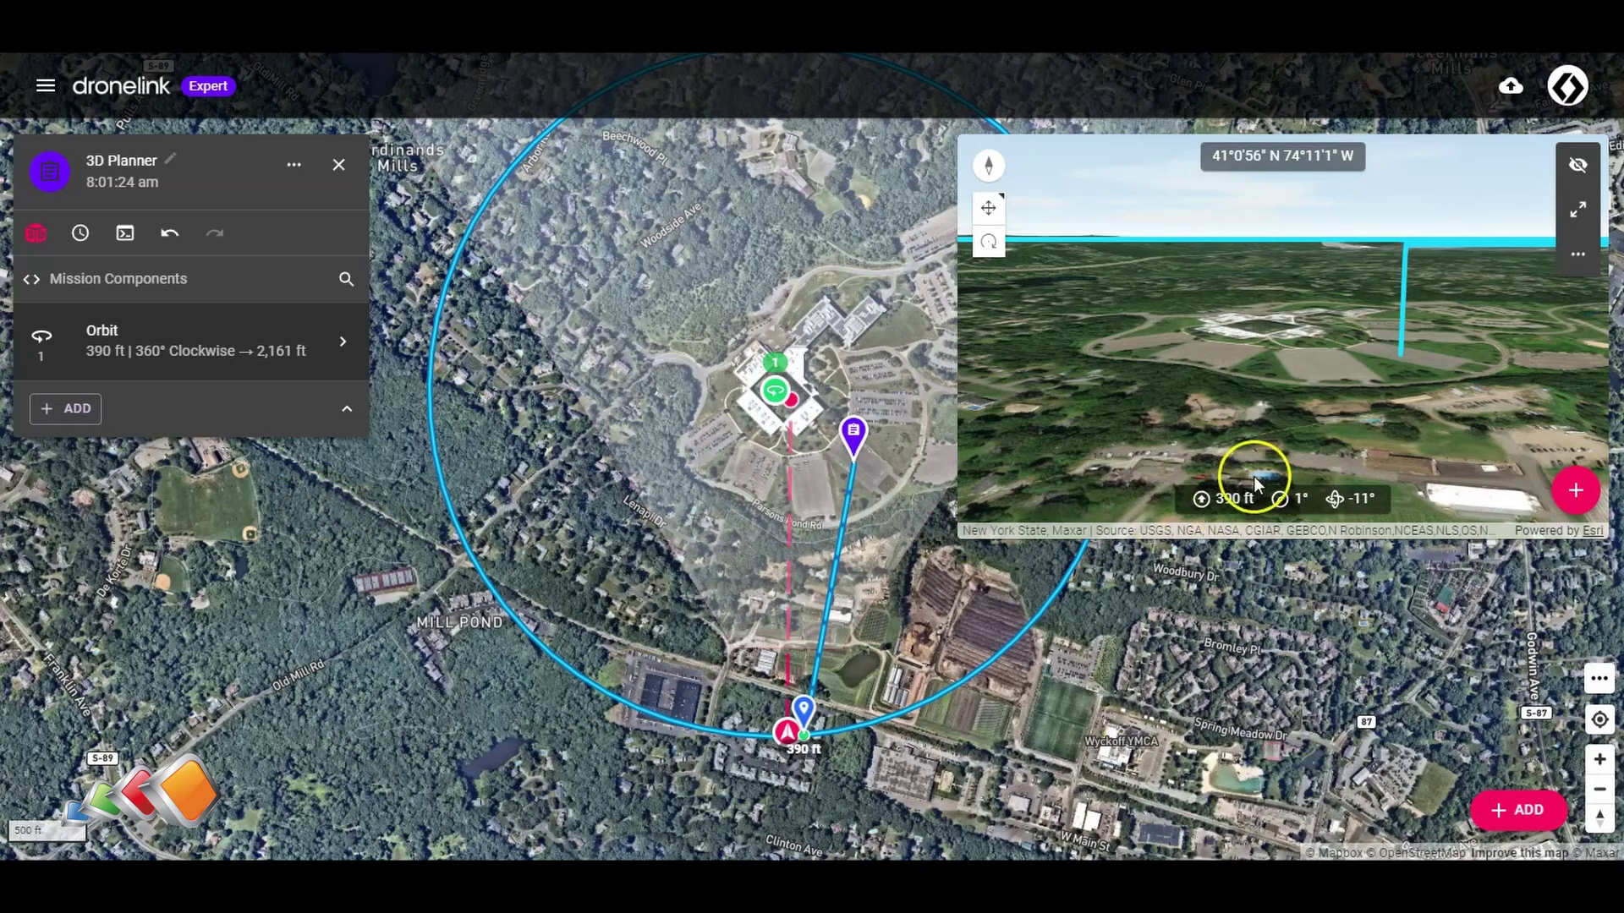
click(182, 493)
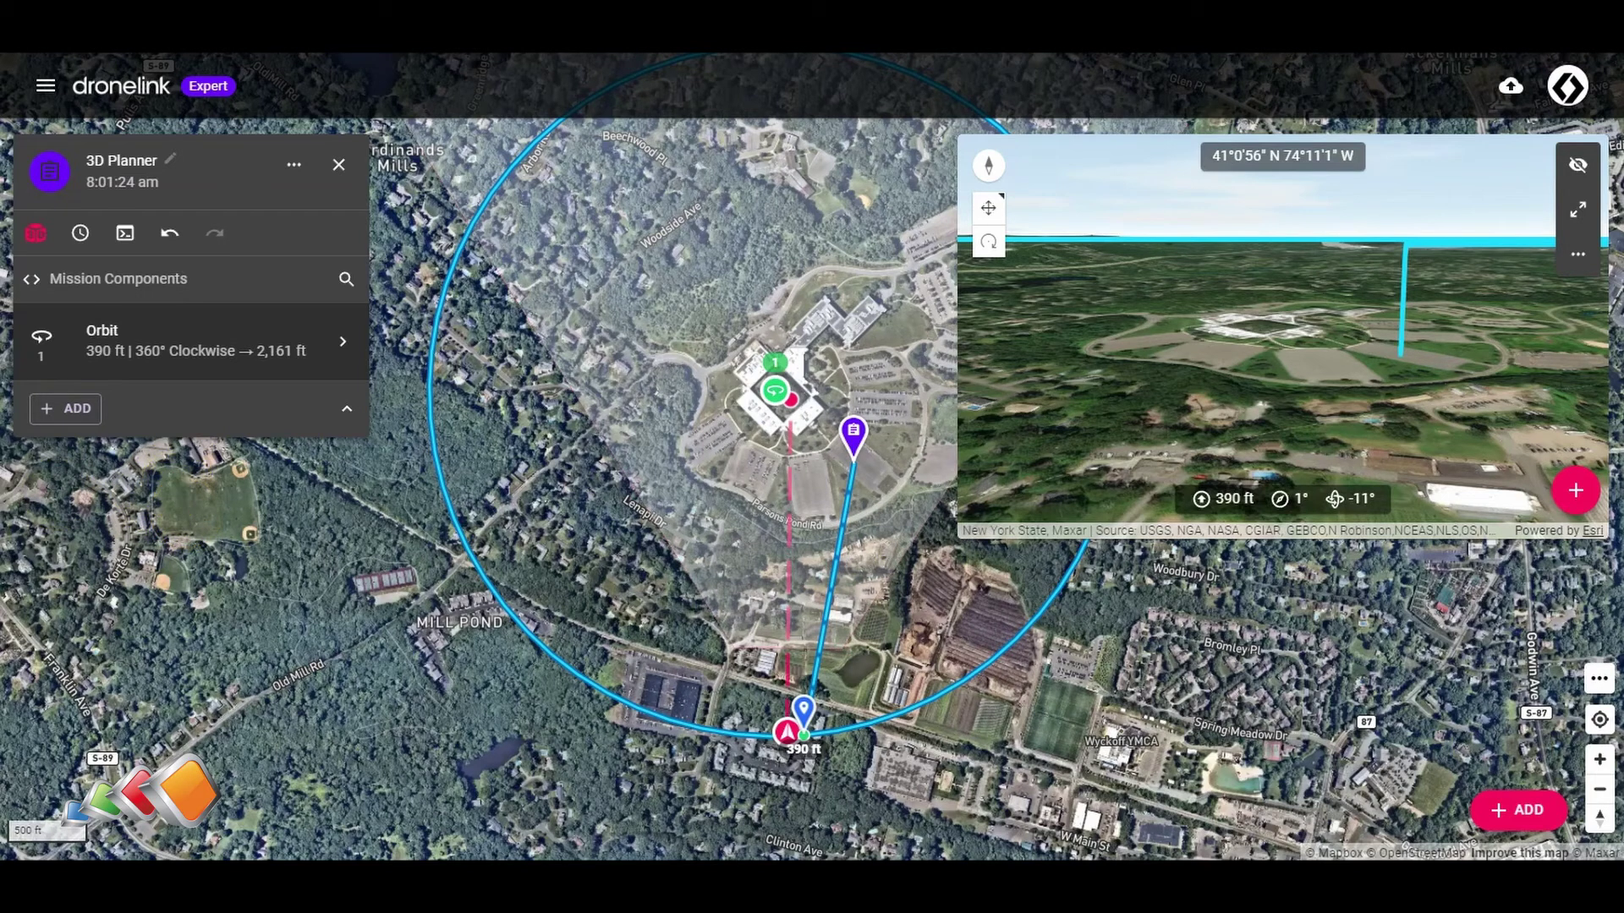